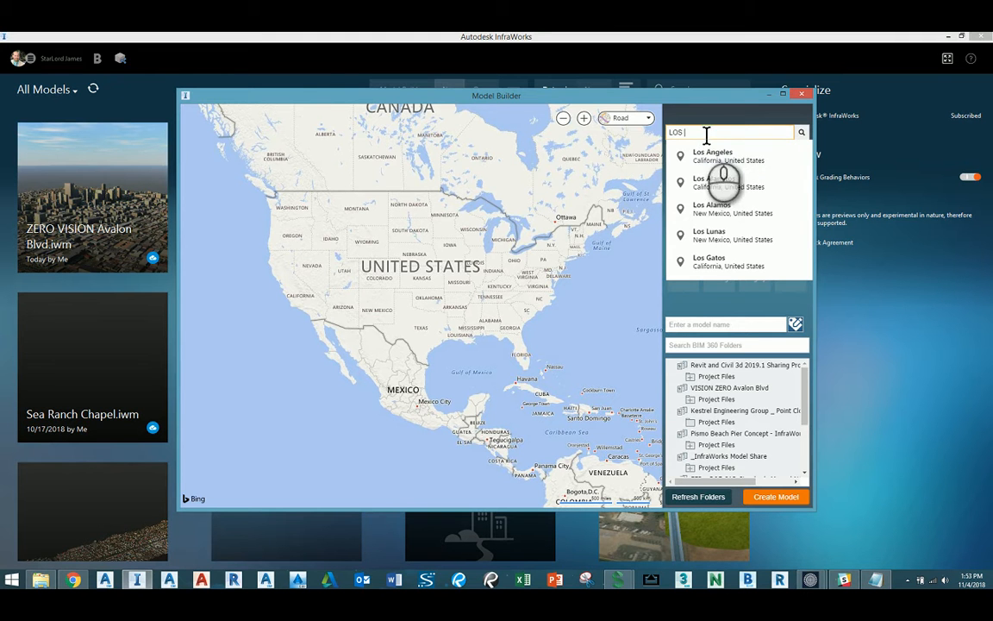
# Search the map for Avalon and Manchester and go to Avalon Blvd & E Manchester Ave in Los Angeles
pyautogui.moveTo(702, 132); pyautogui.dragTo(612, 149)
pyautogui.write('aVALON')
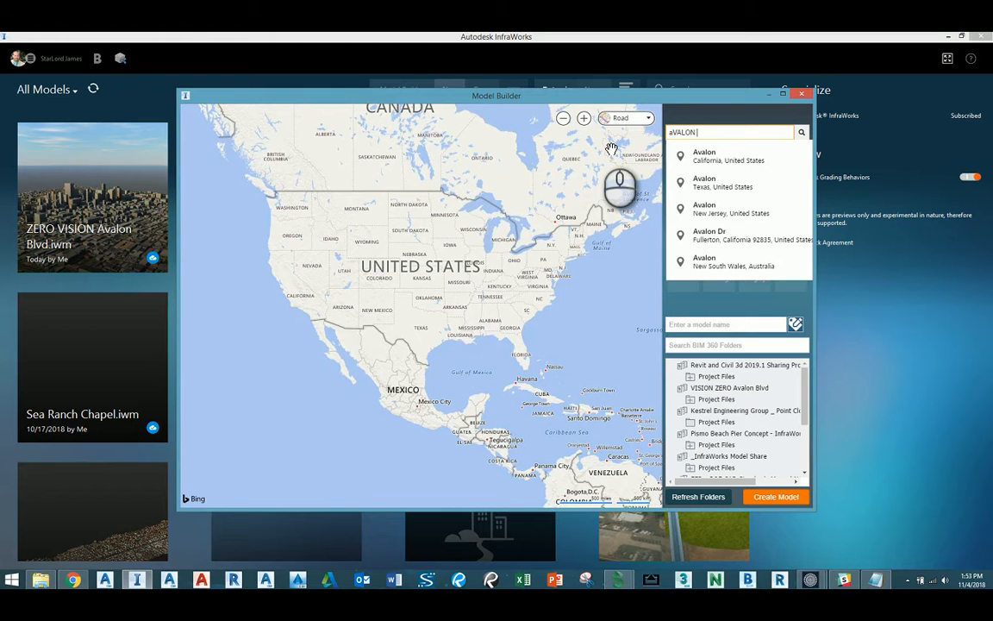
pyautogui.write(' AND MANCHESTE')
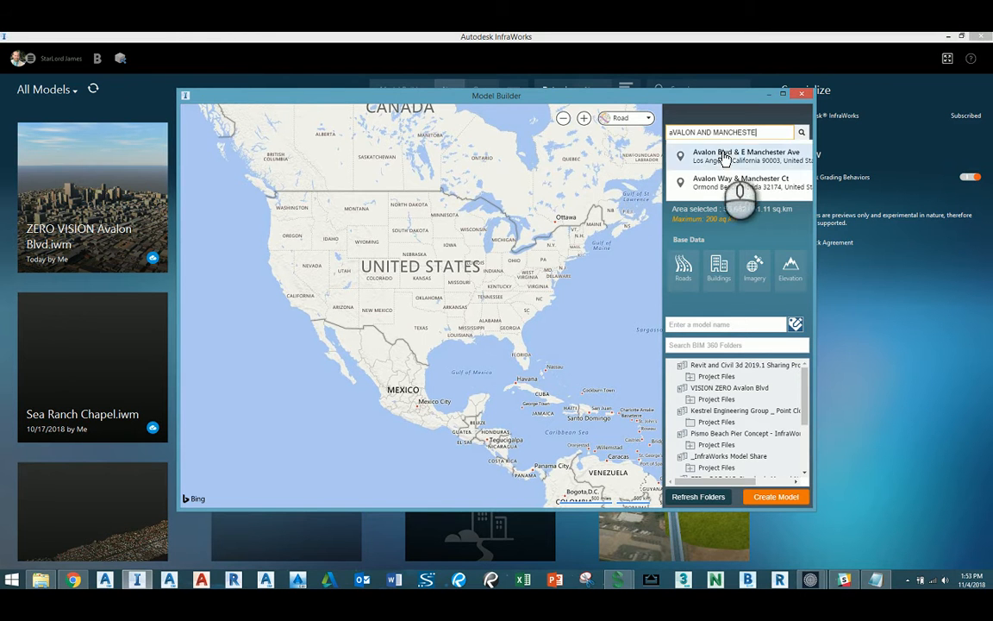
pyautogui.click(722, 157)
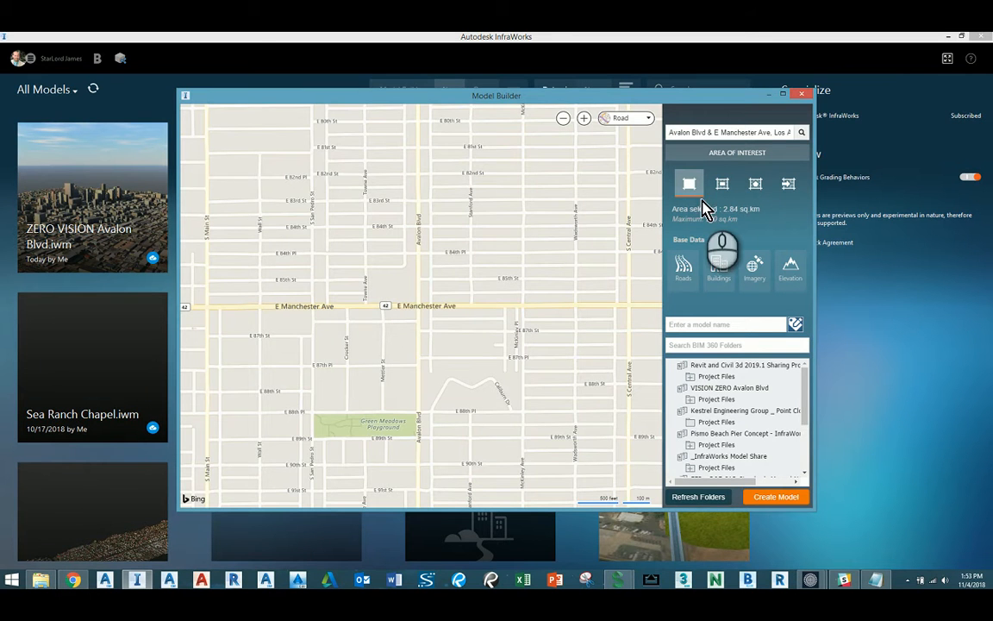
# Draw a rectangular area of interest of about 188 sq km over central Los Angeles and narrow its east side to about 138 sq km
pyautogui.scroll(-5, 435, 293)
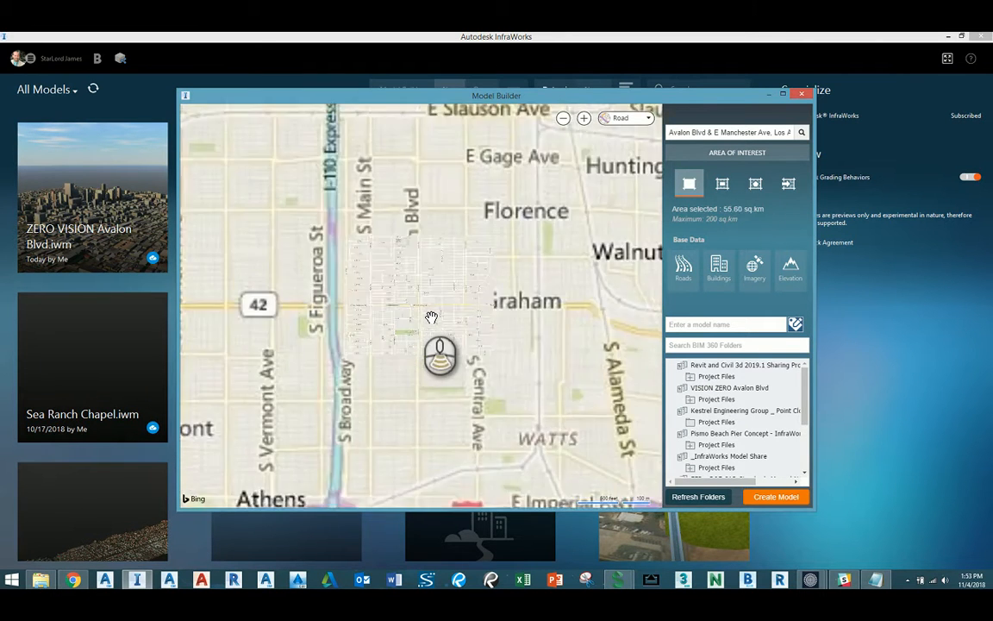
pyautogui.scroll(-3, 450, 285)
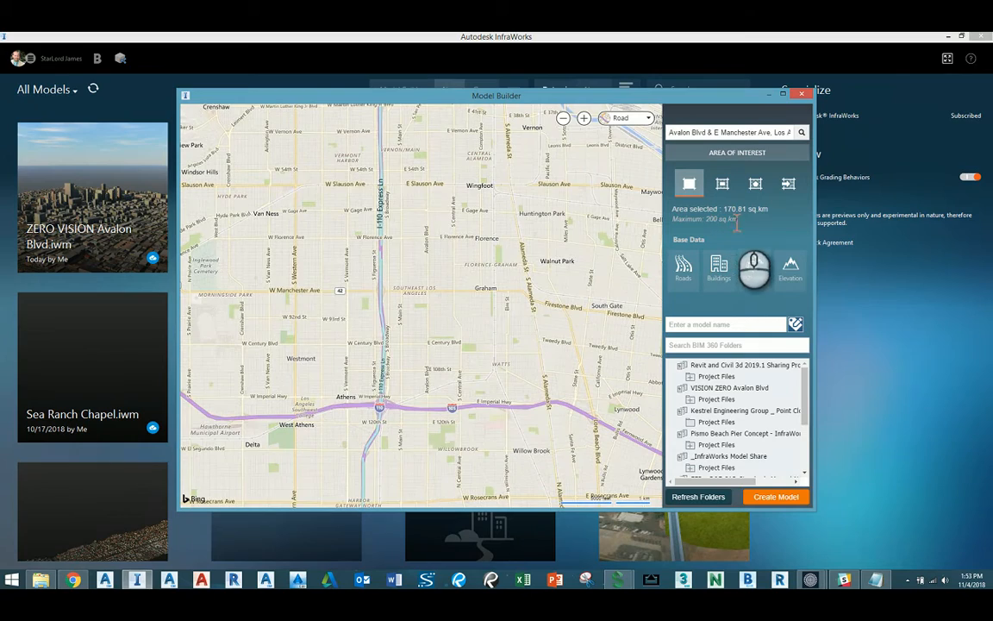
pyautogui.scroll(-1, 449, 288)
pyautogui.scroll(2, 453, 289)
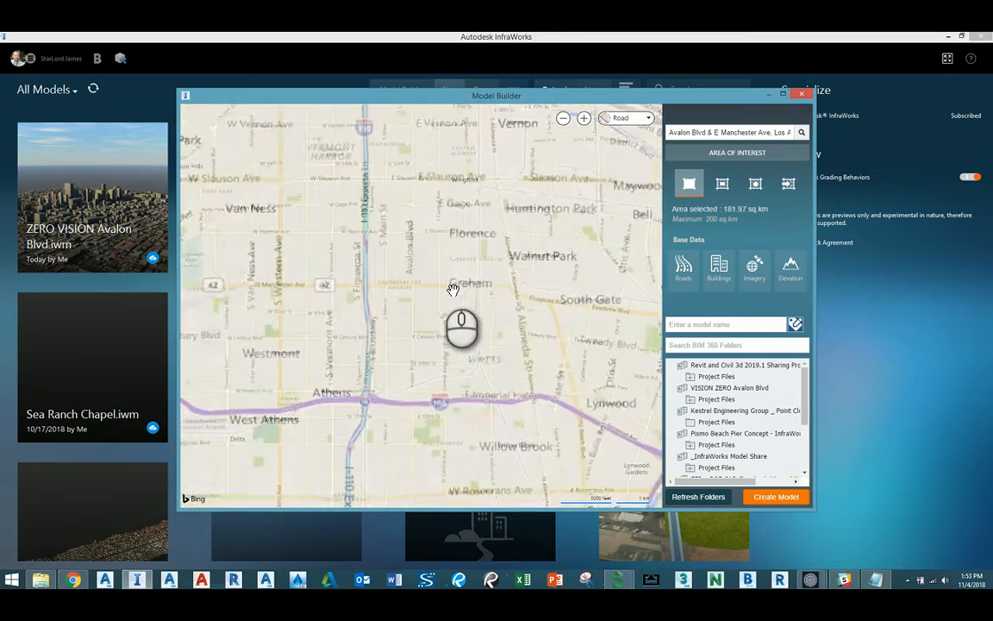
pyautogui.scroll(3, 447, 291)
pyautogui.scroll(-2, 436, 301)
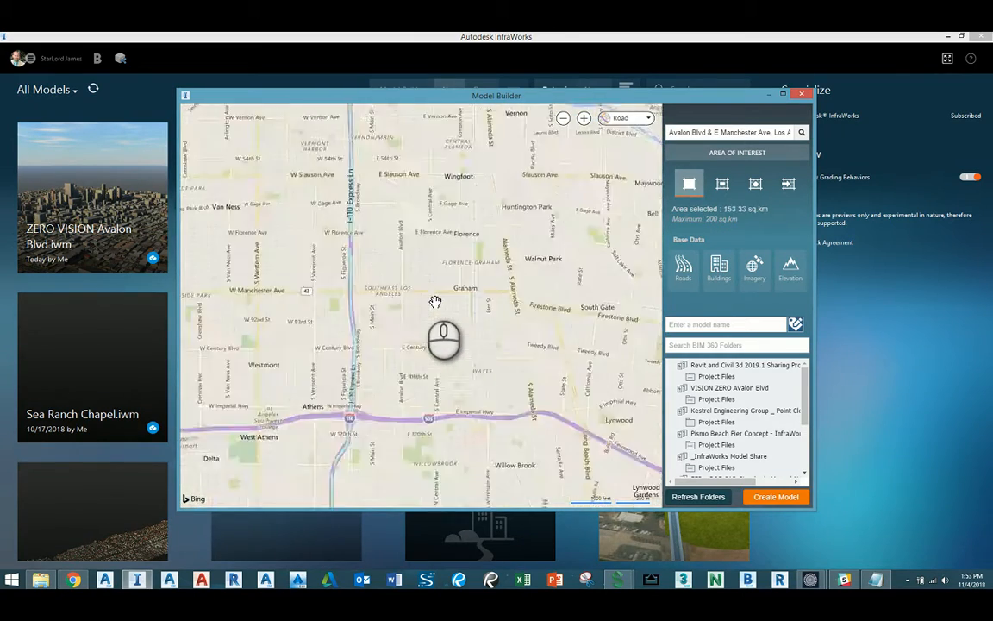
pyautogui.scroll(-4, 435, 301)
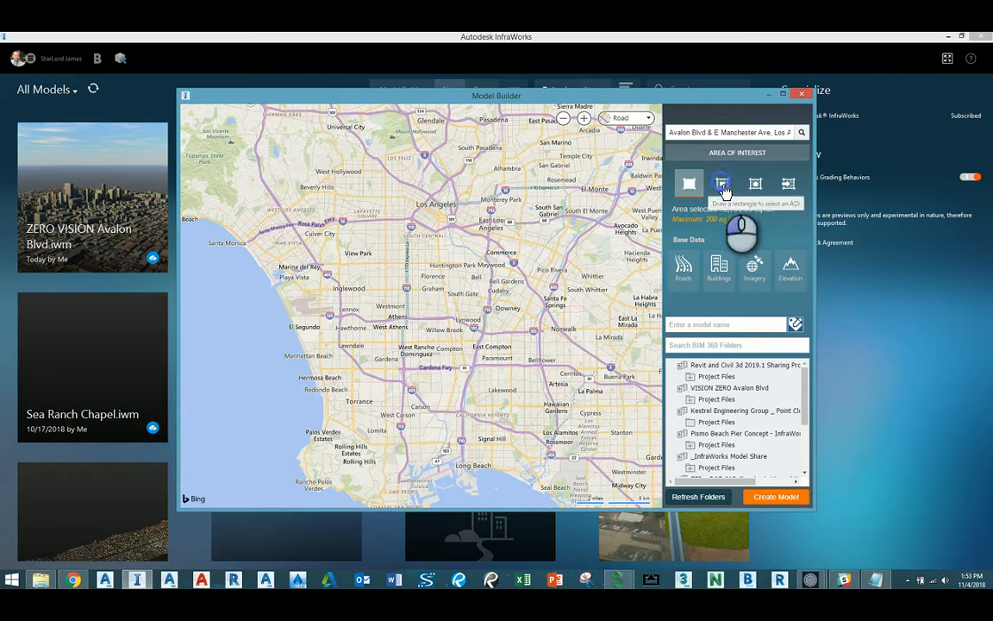
pyautogui.click(723, 185)
pyautogui.moveTo(378, 178); pyautogui.dragTo(506, 280)
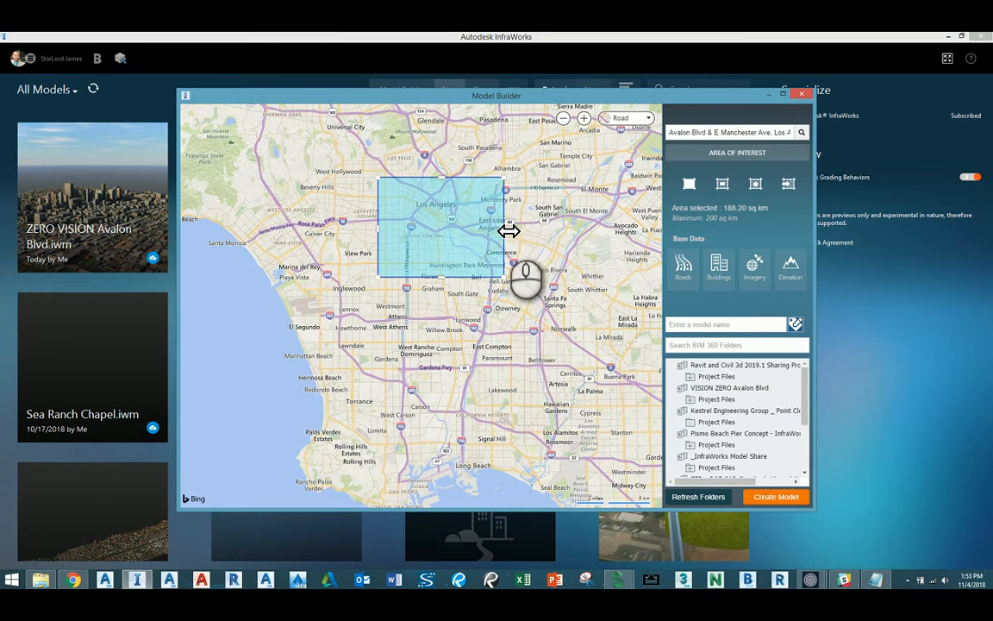
pyautogui.moveTo(506, 229); pyautogui.dragTo(470, 231)
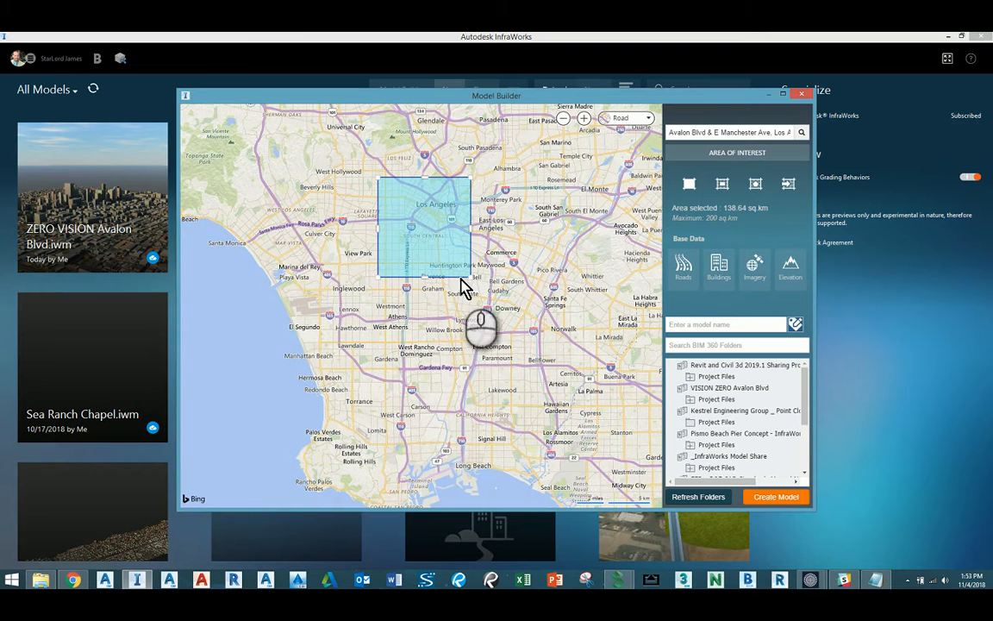
# Draw a narrow polygonal area of interest of about 40 sq km from downtown Los Angeles south to Athens
pyautogui.click(756, 188)
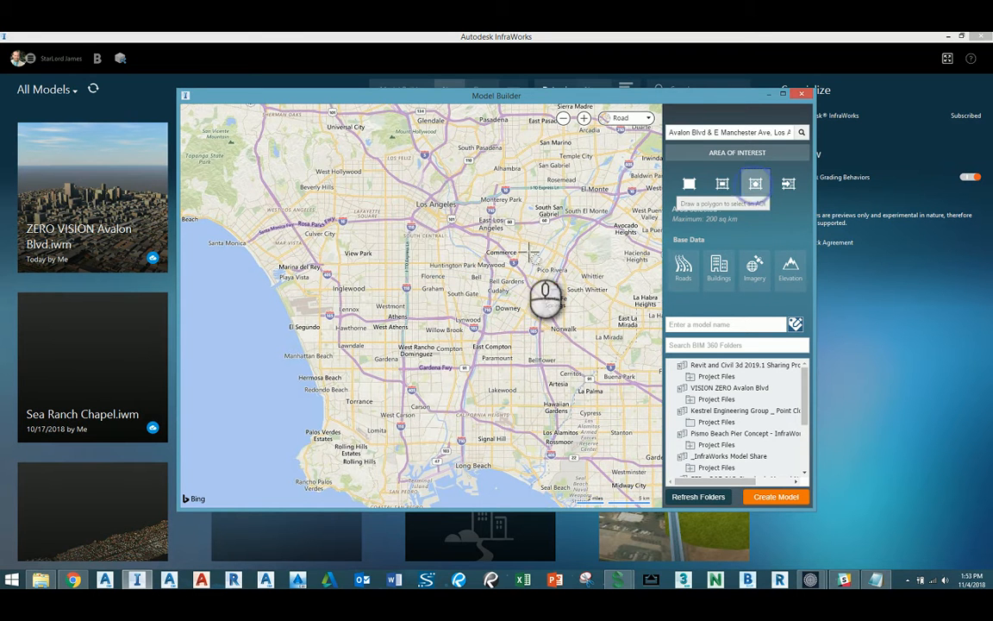
pyautogui.click(405, 318)
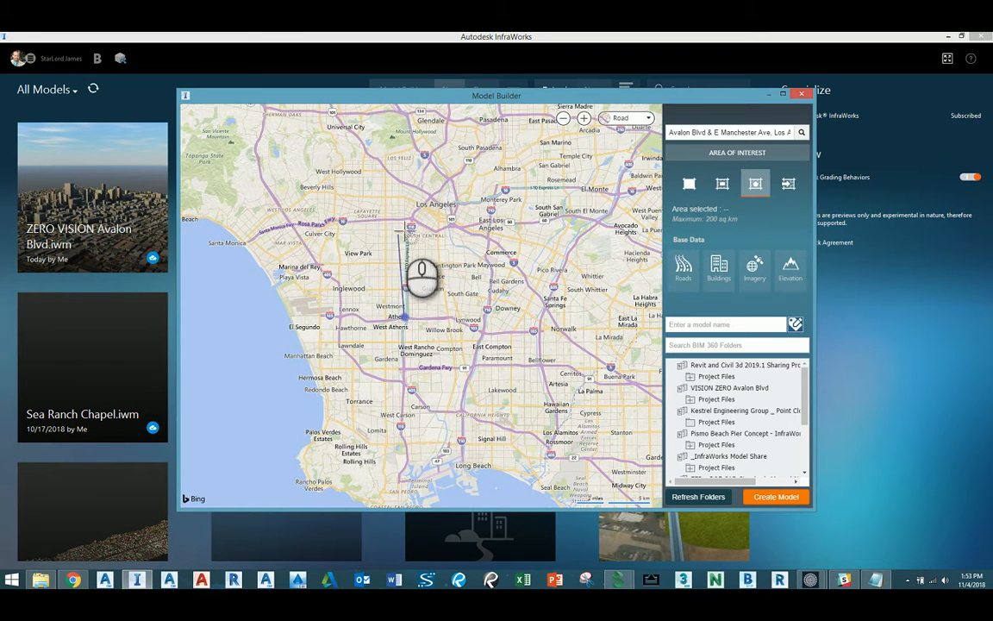
pyautogui.click(409, 200)
pyautogui.click(437, 214)
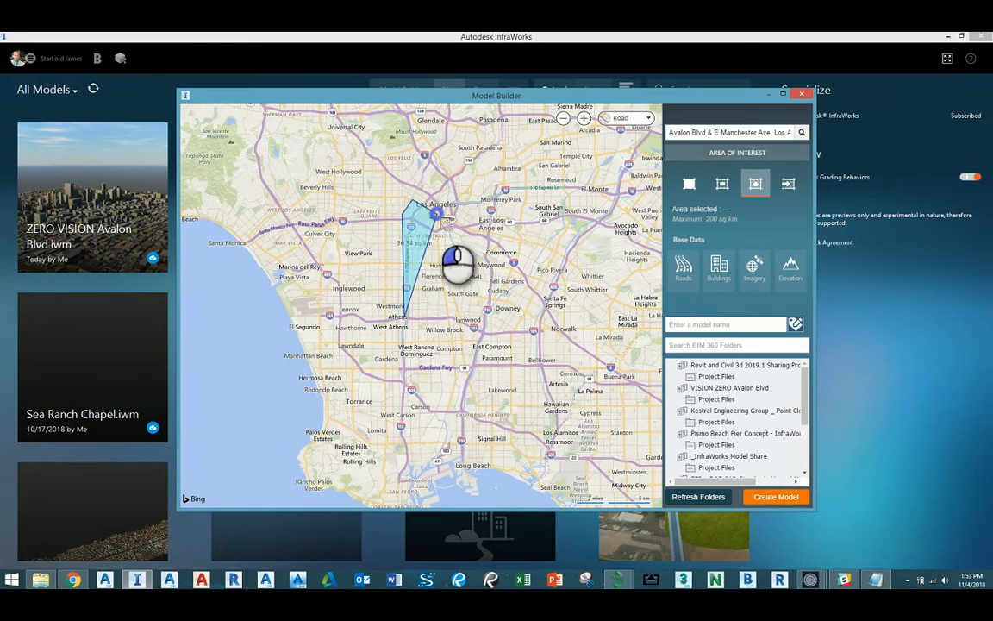
pyautogui.click(423, 239)
pyautogui.click(424, 324)
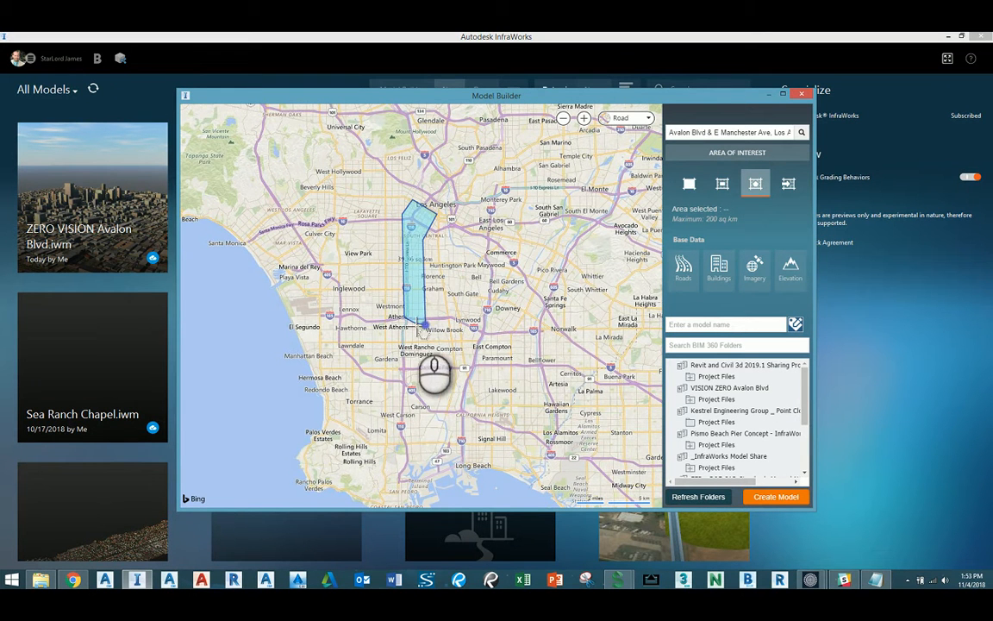
pyautogui.doubleClick(405, 323)
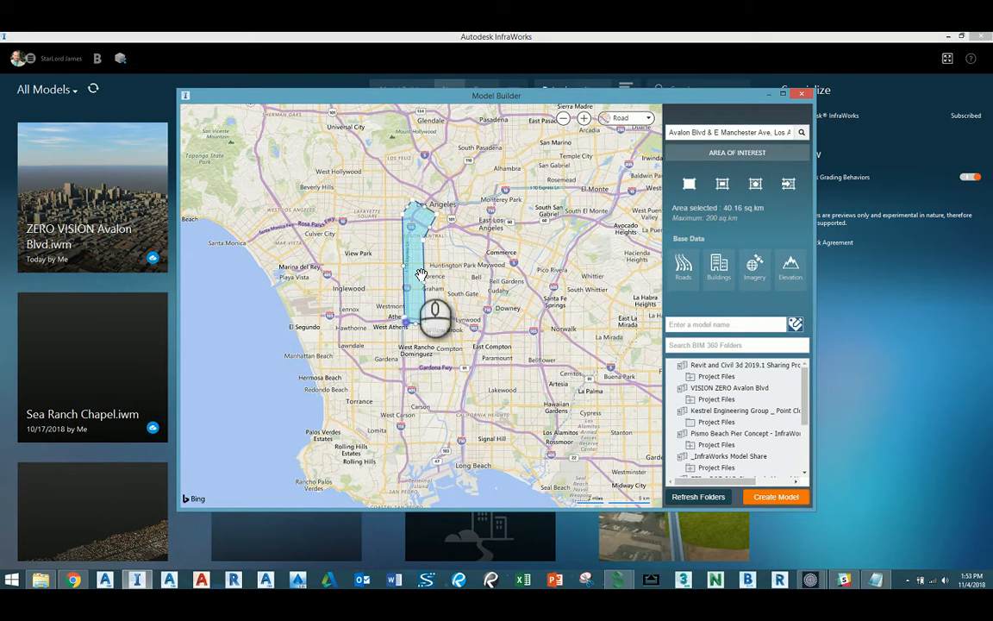
# Reshape the polygon by adjusting its east-side vertex and extending its south edge, for an area of about 44 sq km
pyautogui.click(421, 242)
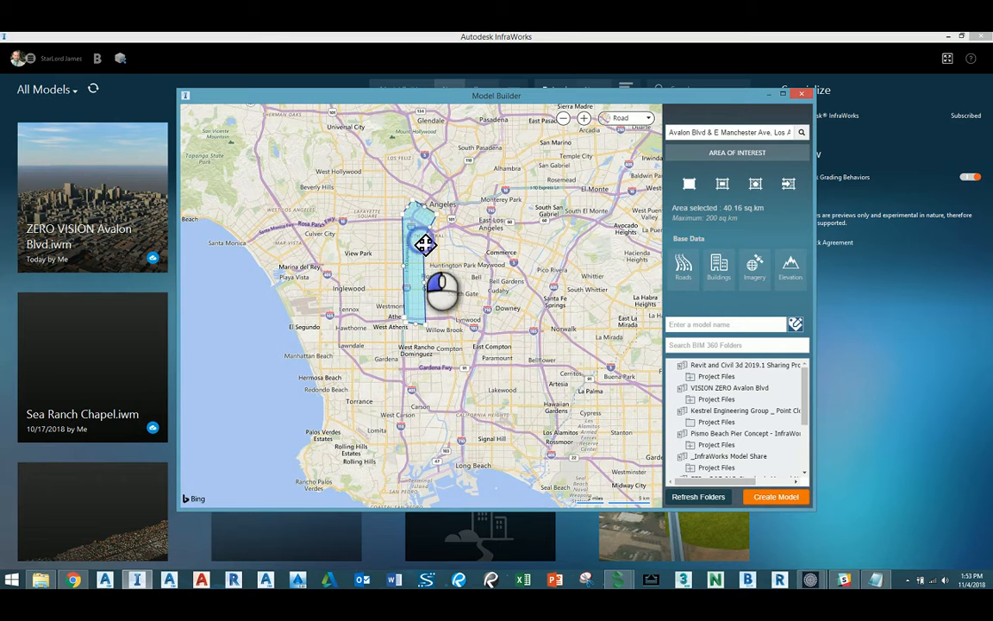
pyautogui.click(420, 240)
pyautogui.moveTo(431, 244); pyautogui.dragTo(427, 241)
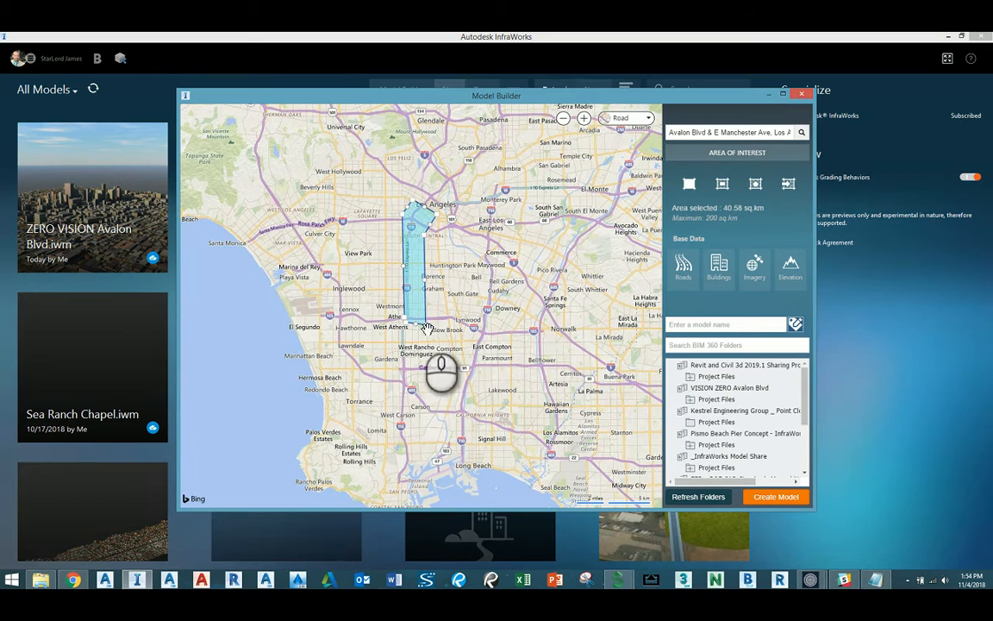
pyautogui.moveTo(416, 327); pyautogui.dragTo(417, 349)
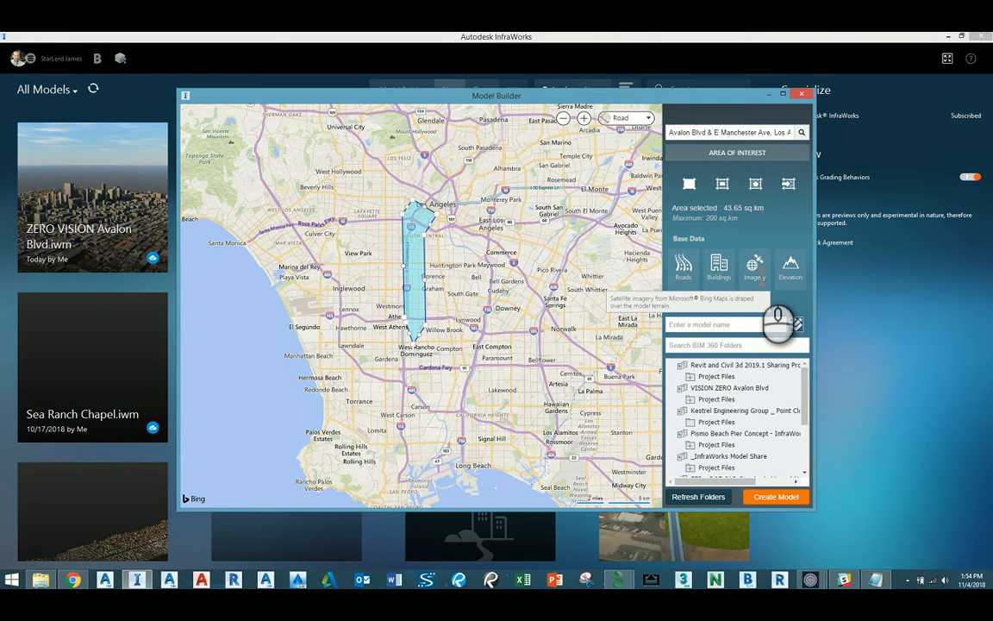
# Close the Model Builder without creating a model and open the existing ZERO VISION Avalon Blvd.iwm model
pyautogui.click(790, 267)
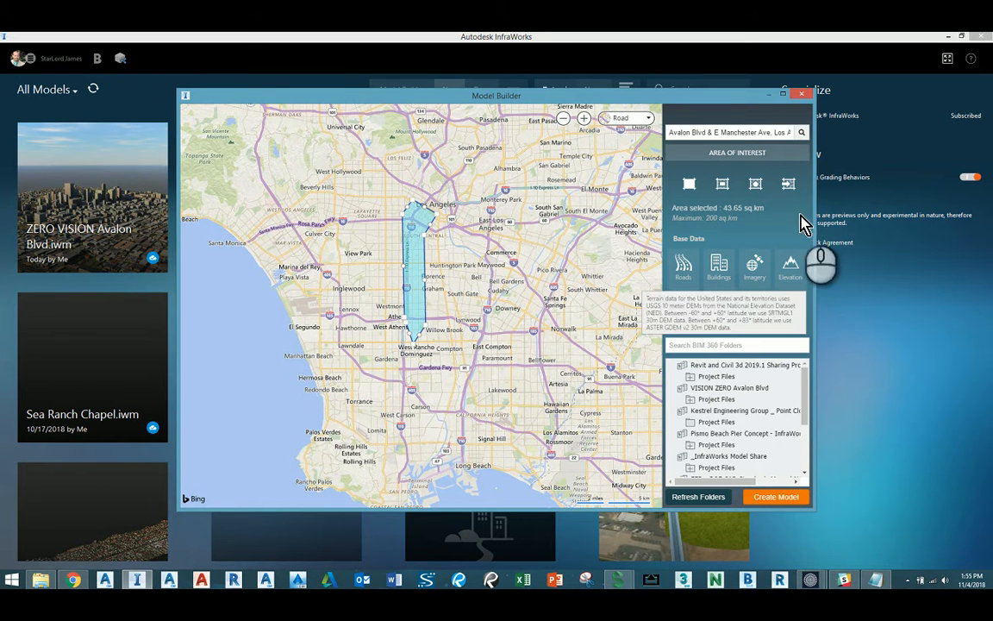
pyautogui.click(802, 94)
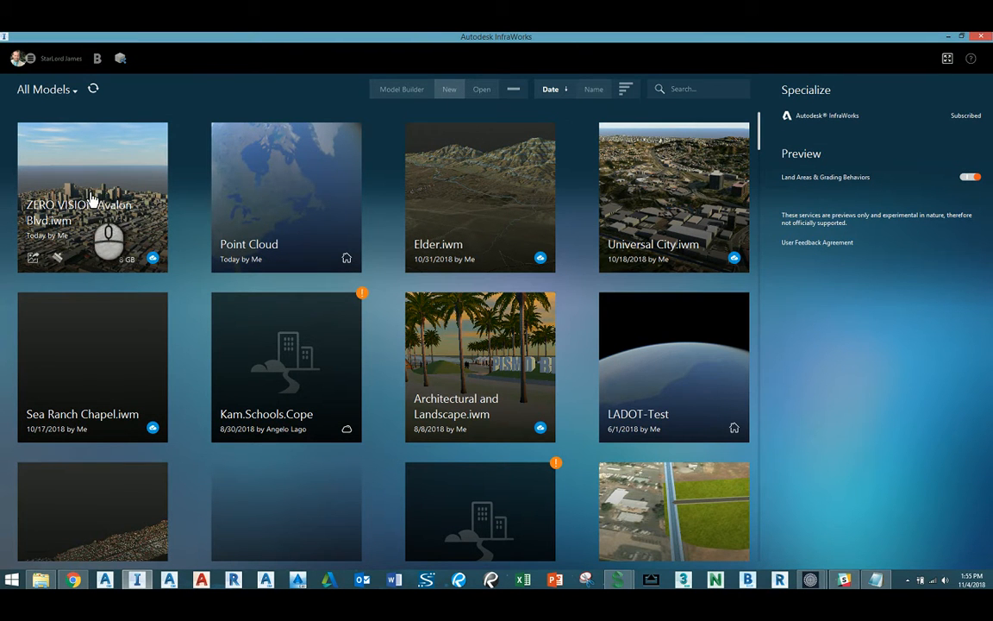
pyautogui.click(93, 200)
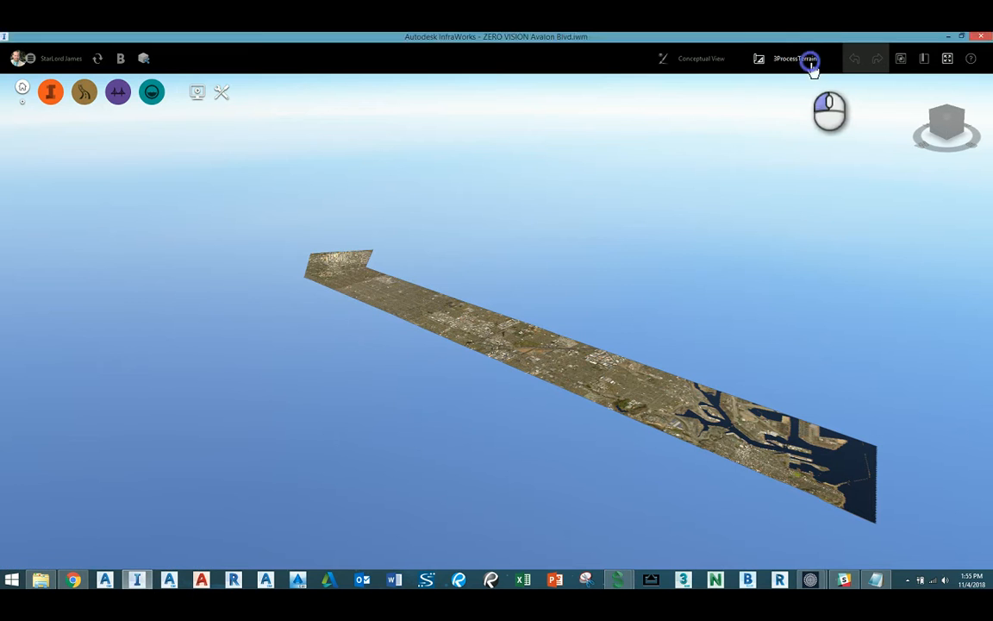
# Switch the active proposal to master
pyautogui.click(812, 61)
pyautogui.click(785, 136)
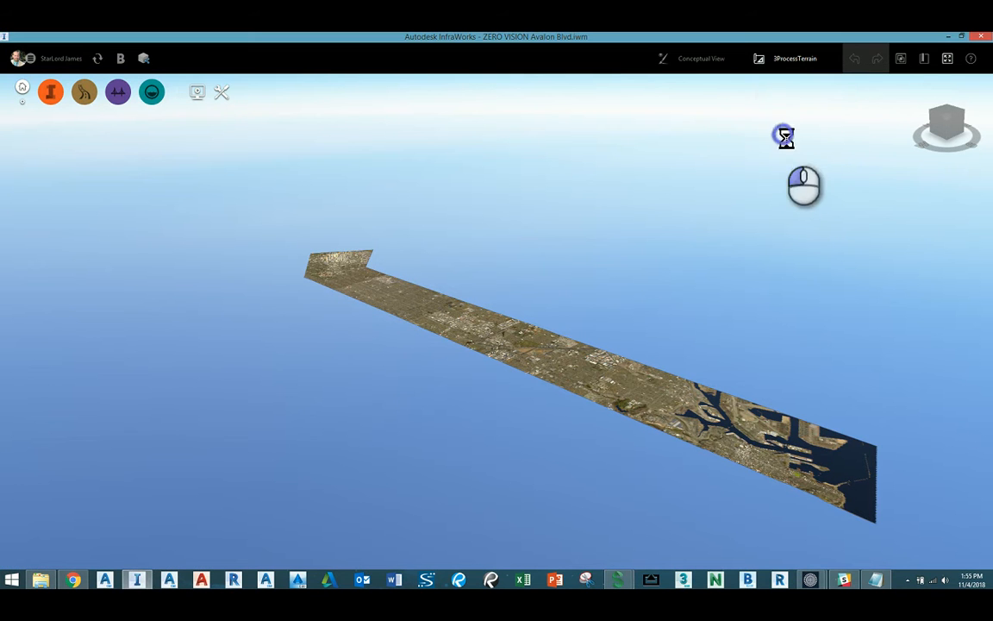
pyautogui.click(783, 62)
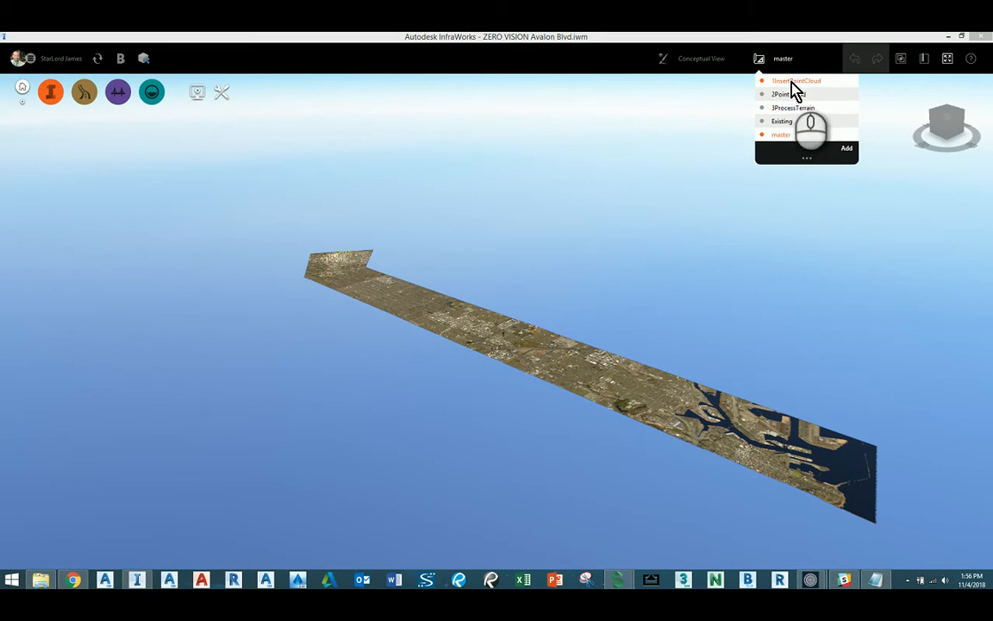
pyautogui.click(677, 256)
# Go to the saved bookmark Avalon & Manchseter
pyautogui.moveTo(719, 364); pyautogui.dragTo(470, 373)
pyautogui.scroll(5, 470, 392)
pyautogui.scroll(6, 454, 433)
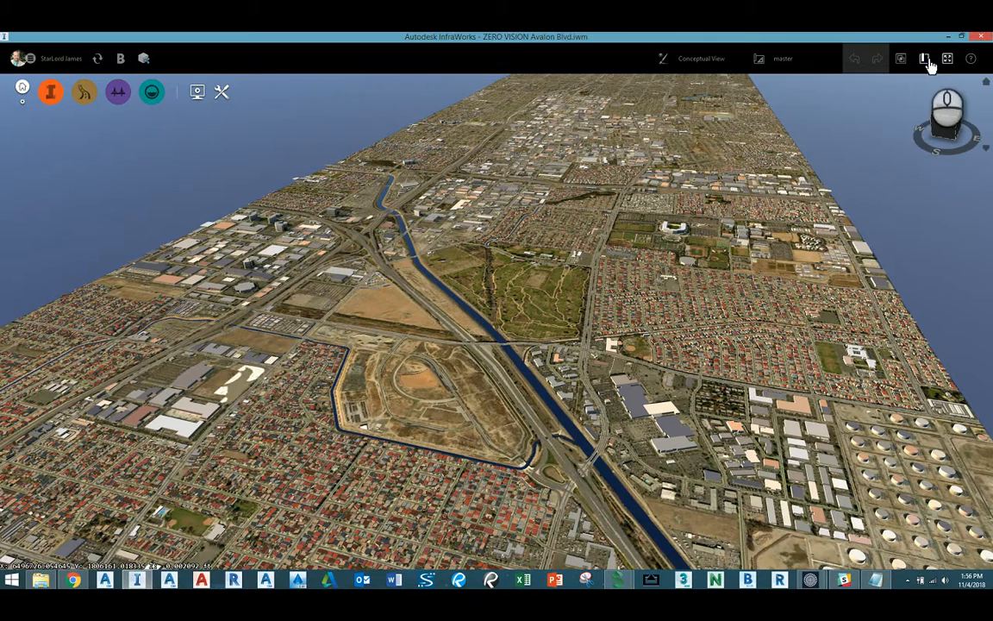
pyautogui.click(926, 61)
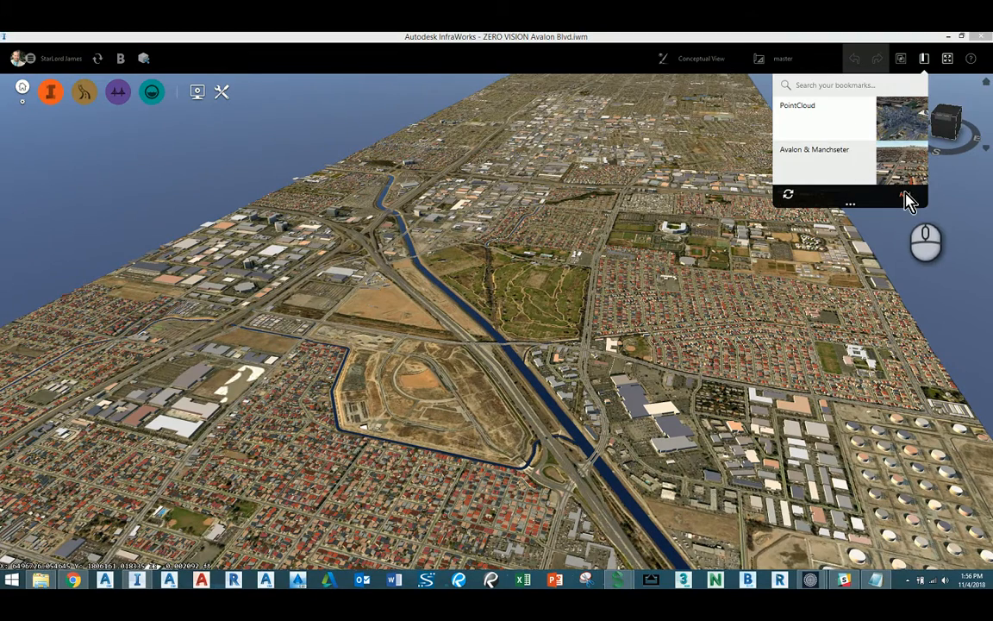
pyautogui.click(903, 169)
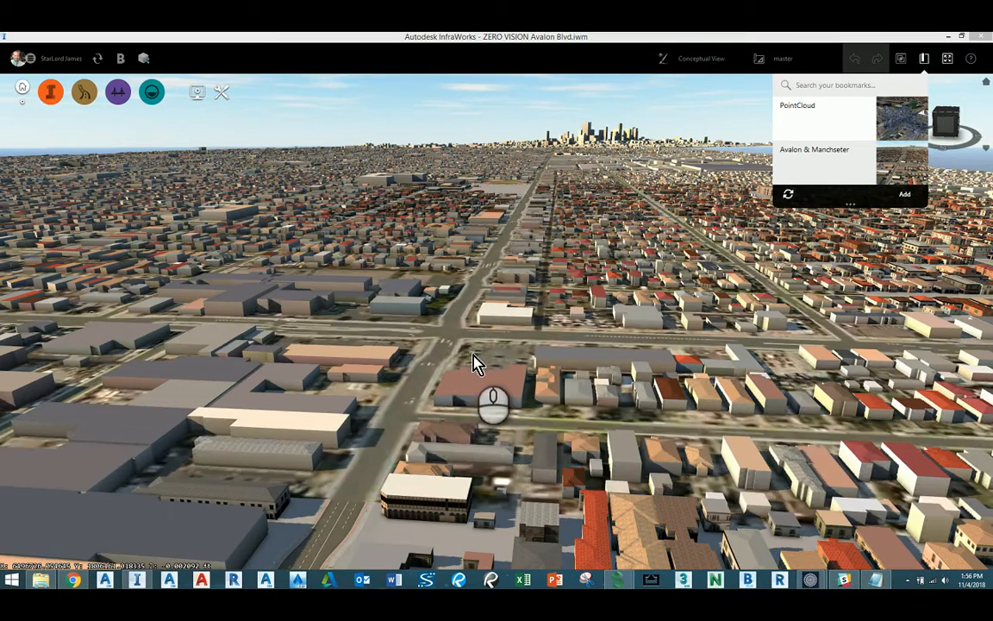
# Switch the active proposal to 1InsertPointCloud with the Avalon and Manchester intersection in view
pyautogui.click(472, 379)
pyautogui.click(472, 380)
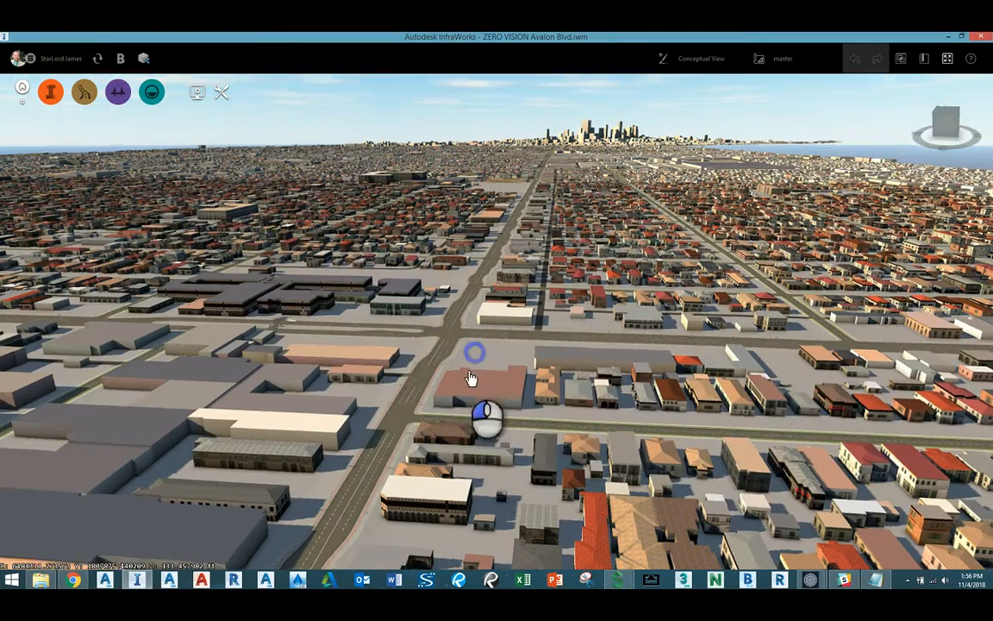
pyautogui.moveTo(471, 377); pyautogui.dragTo(433, 400)
pyautogui.click(783, 63)
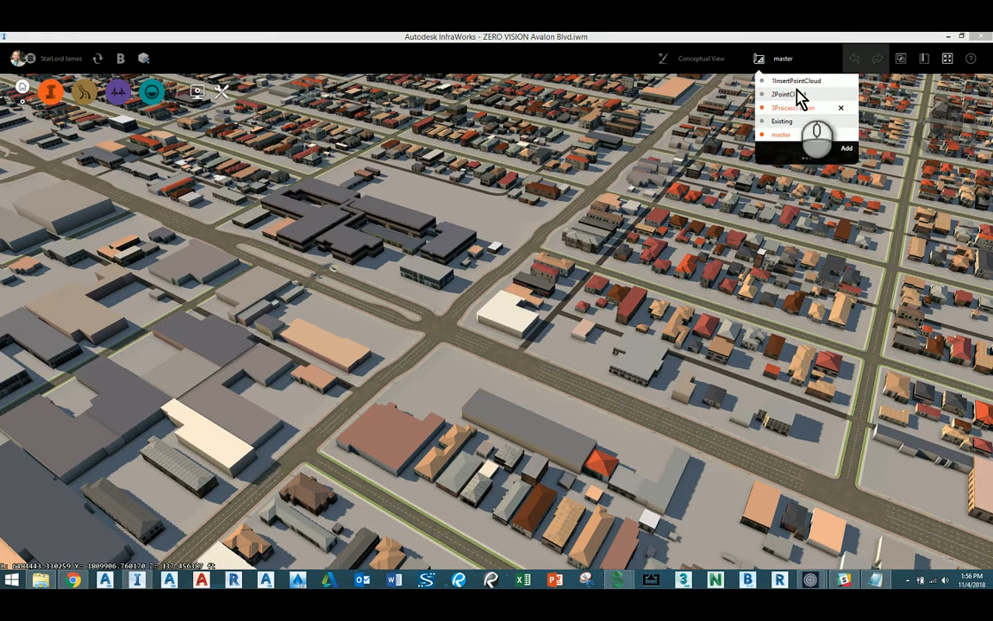
pyautogui.click(795, 81)
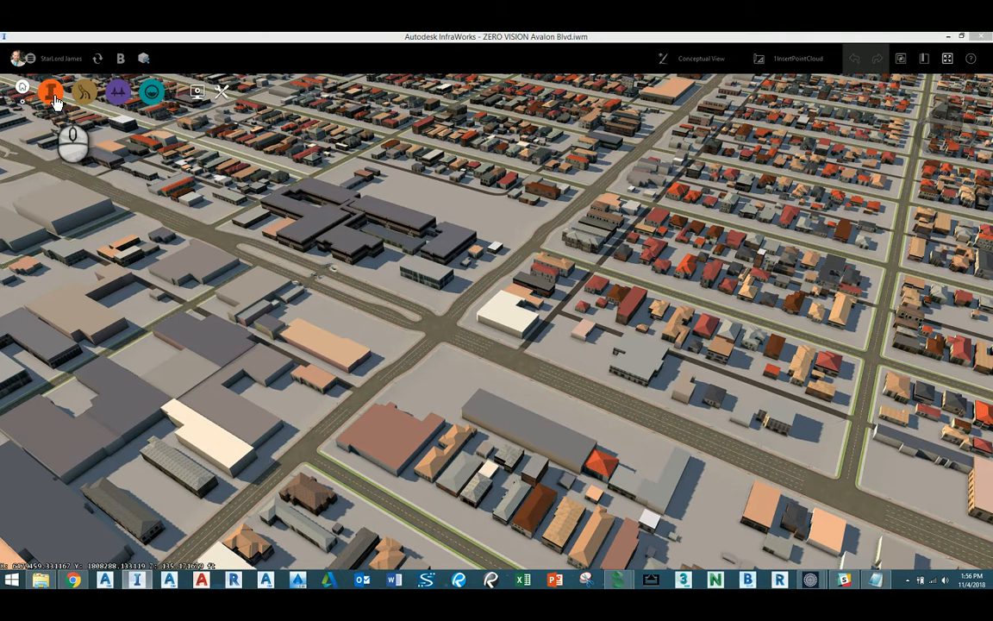
# Open the raster settings of the imagery data source under Ground Imagery
pyautogui.click(52, 97)
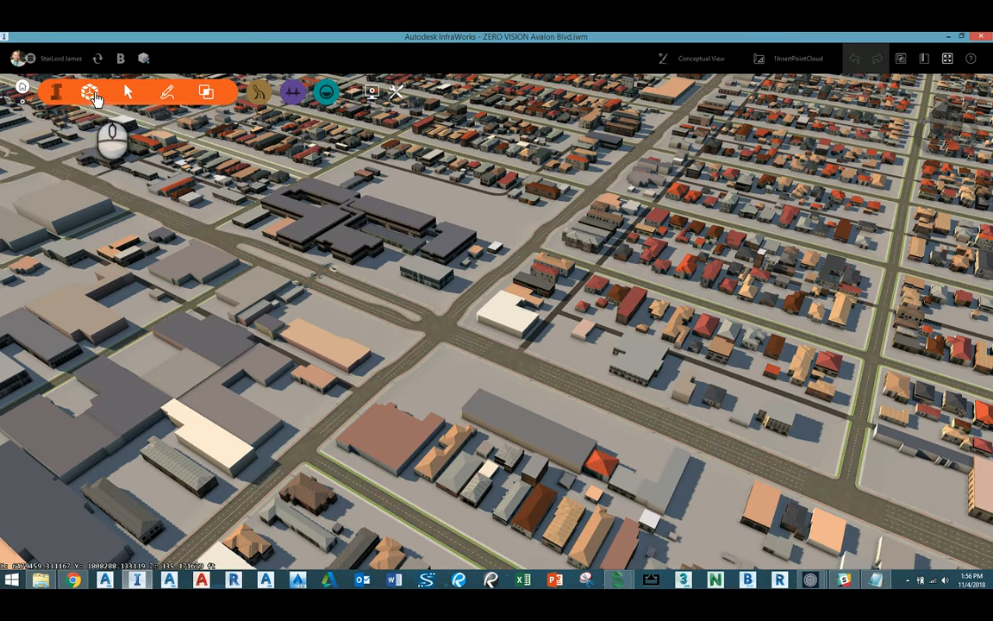
pyautogui.click(87, 100)
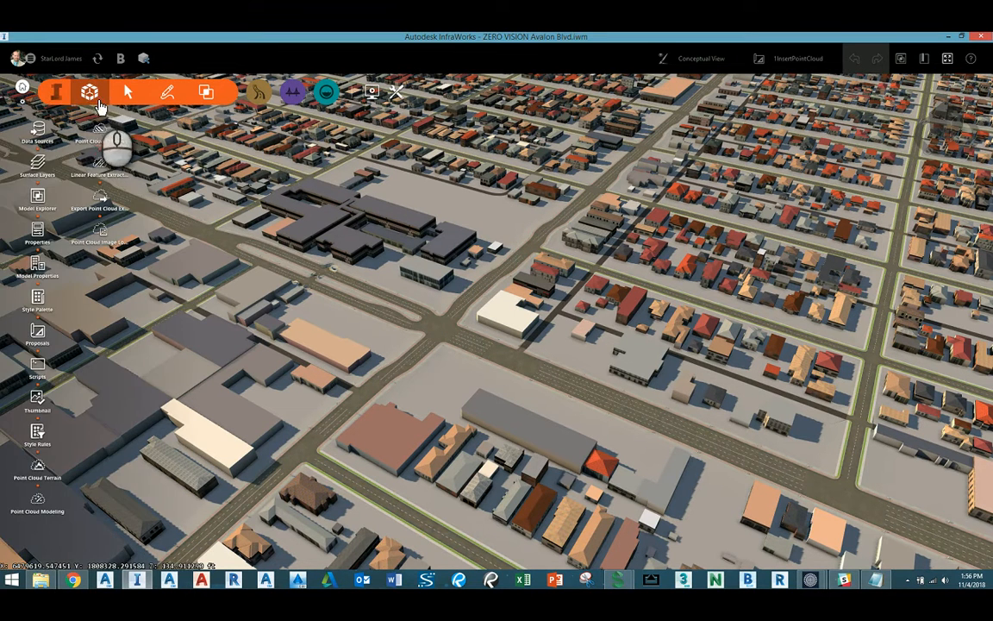
pyautogui.click(37, 129)
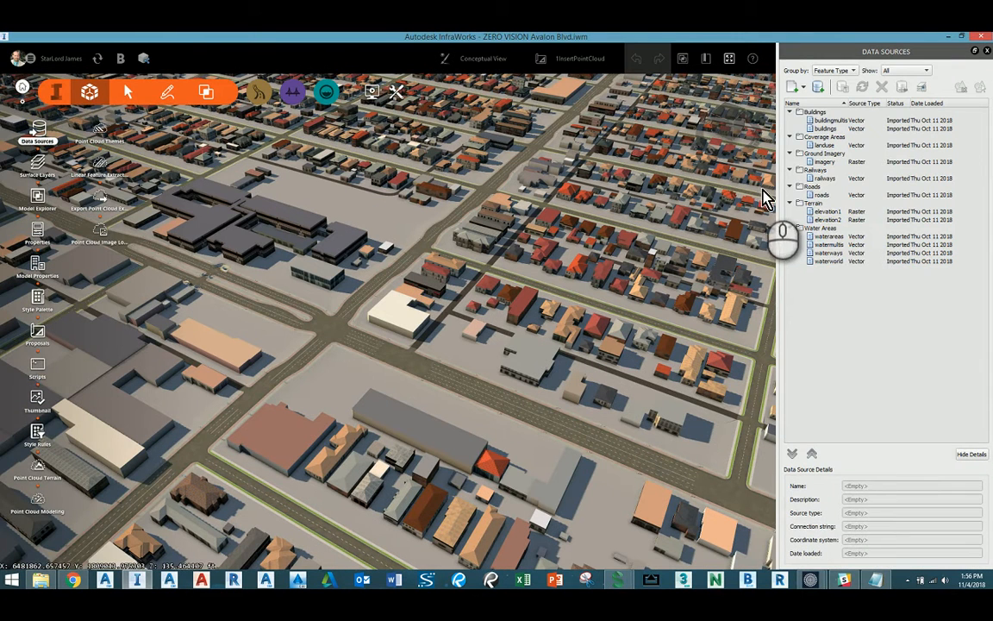
pyautogui.doubleClick(825, 162)
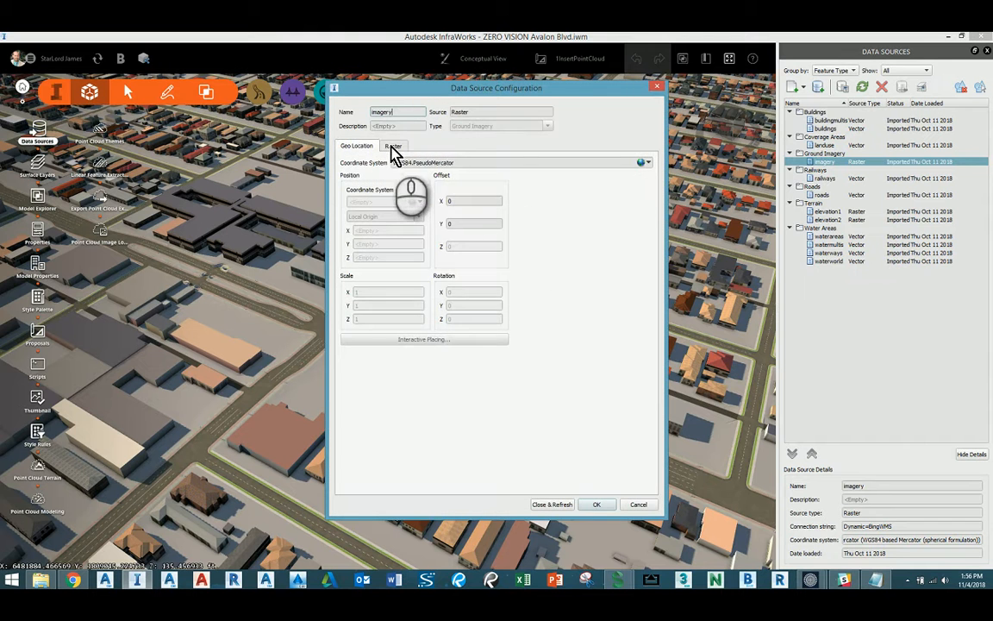
pyautogui.click(392, 149)
# Try Bing Maps tile level 18 at ground resolution of 0.5972 m/pxl for the imagery and discard the change
pyautogui.click(637, 428)
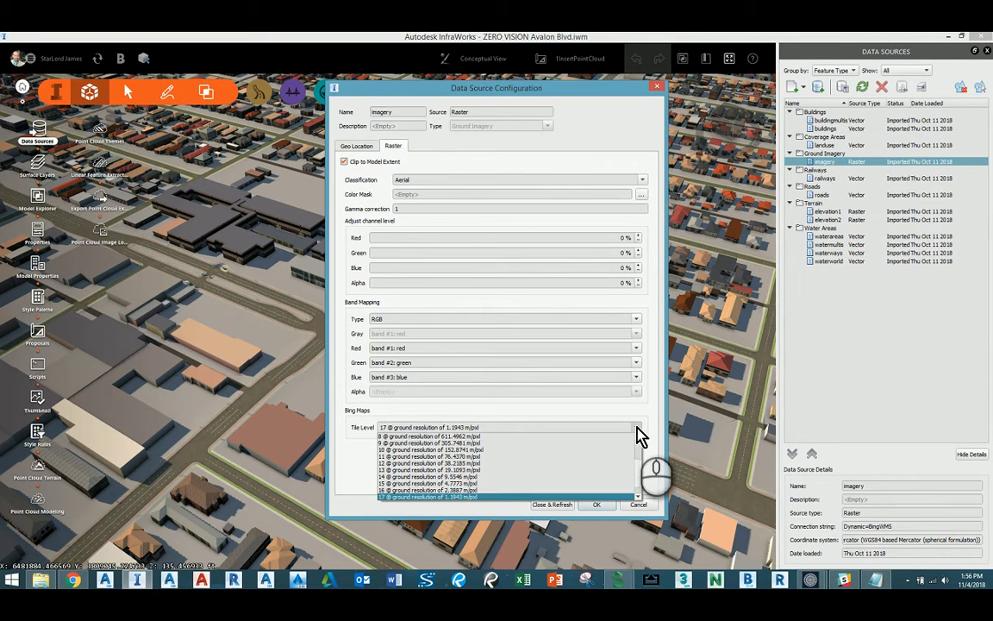
pyautogui.moveTo(640, 470); pyautogui.dragTo(642, 492)
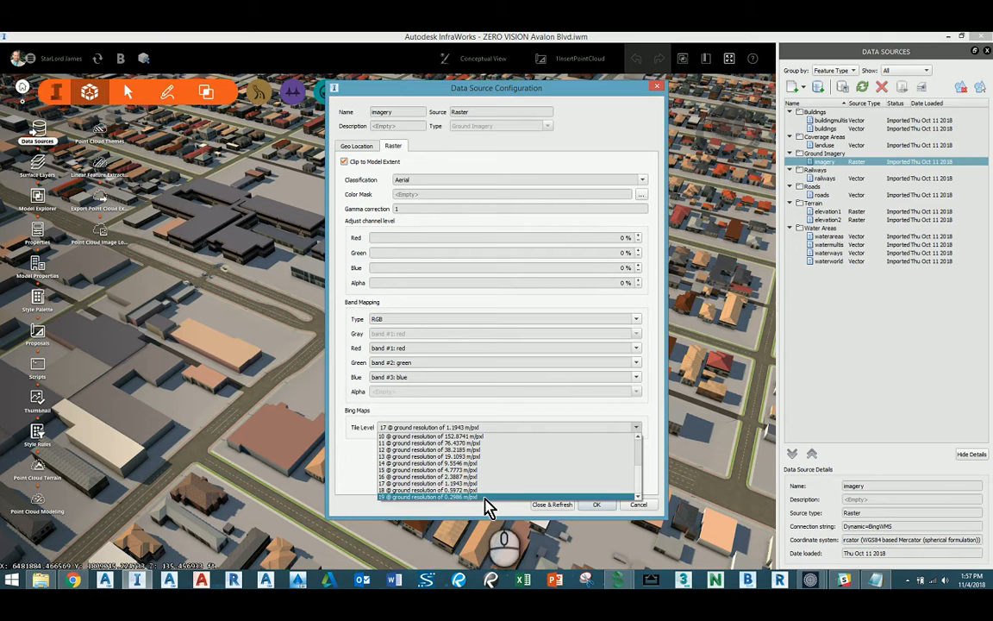
pyautogui.click(516, 489)
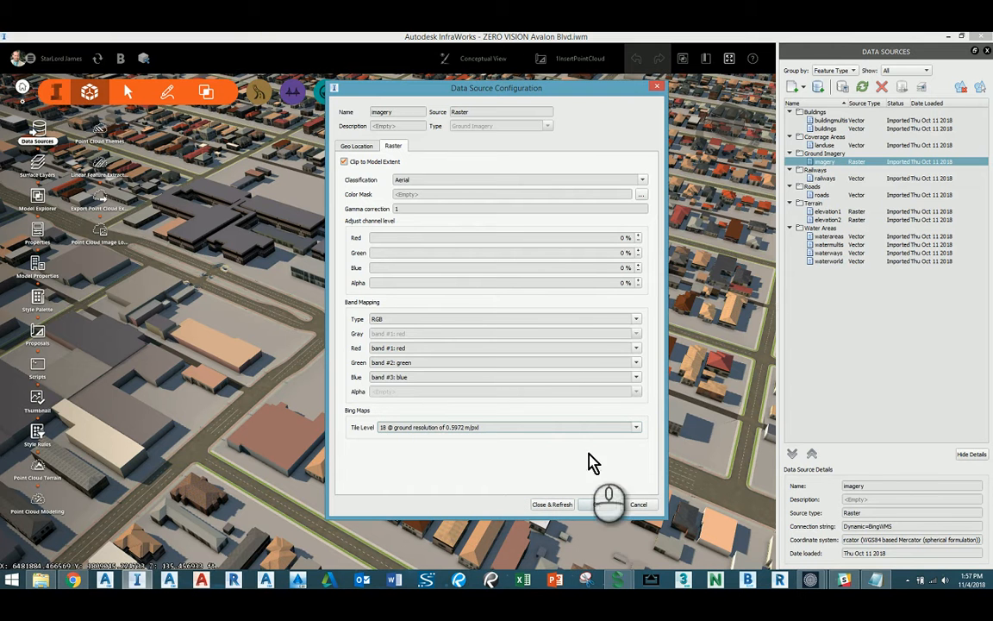
pyautogui.click(638, 504)
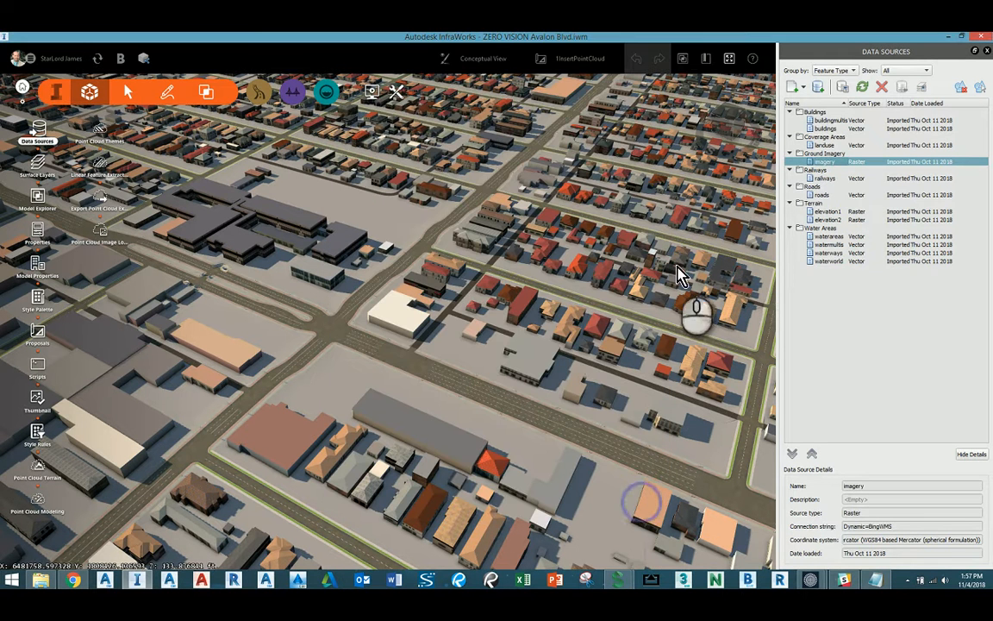
# Switch the active proposal to 2PointCloud
pyautogui.click(585, 61)
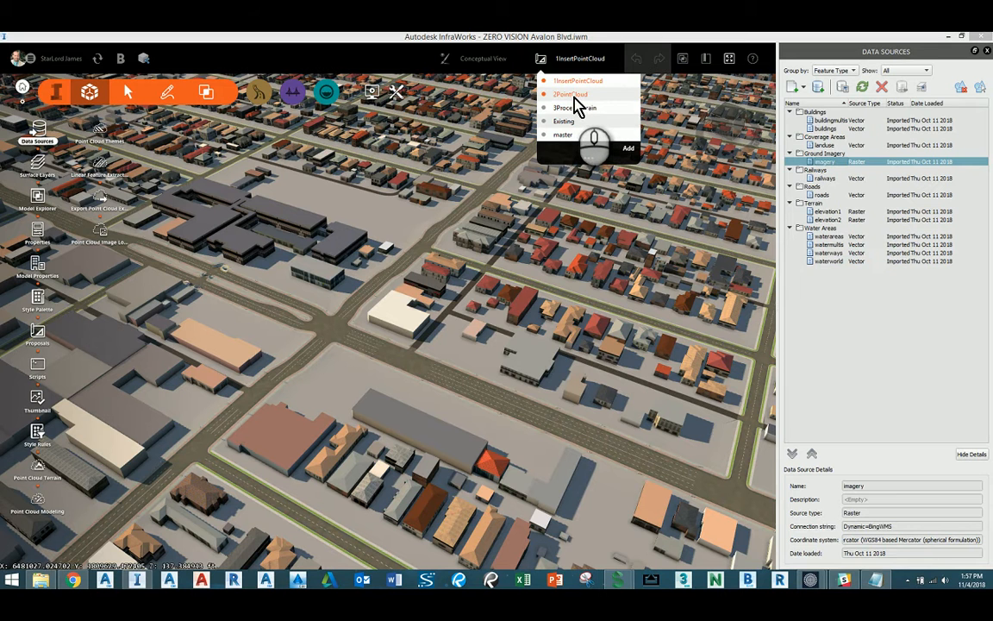
pyautogui.click(574, 95)
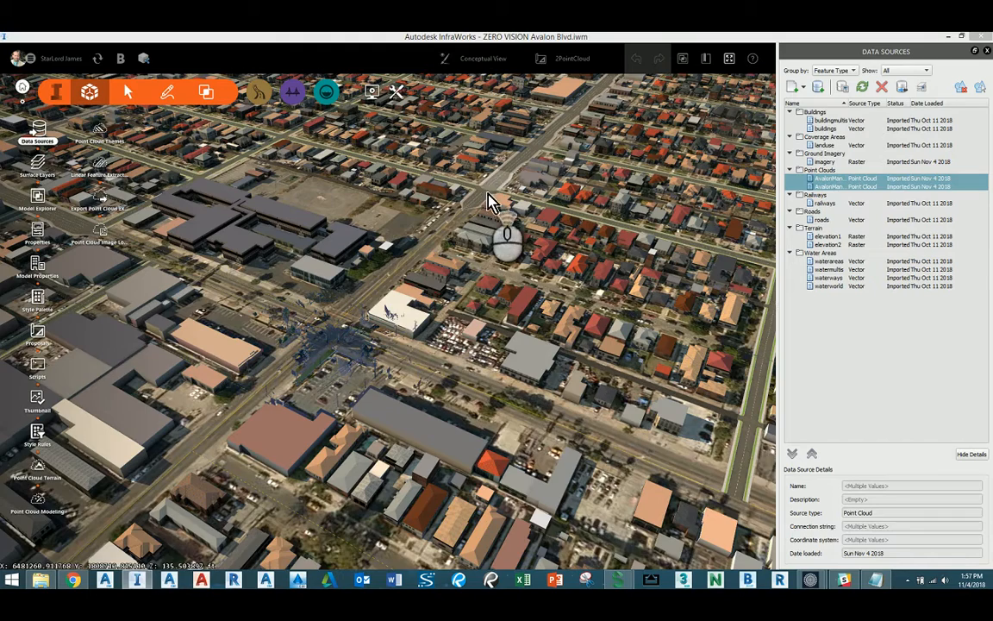
# View the OpenStreetMap source feature of East 84th Place in the browser, examine the surrounding streets and buildings, and return to the model
pyautogui.moveTo(428, 228); pyautogui.dragTo(366, 444)
pyautogui.scroll(3, 365, 293)
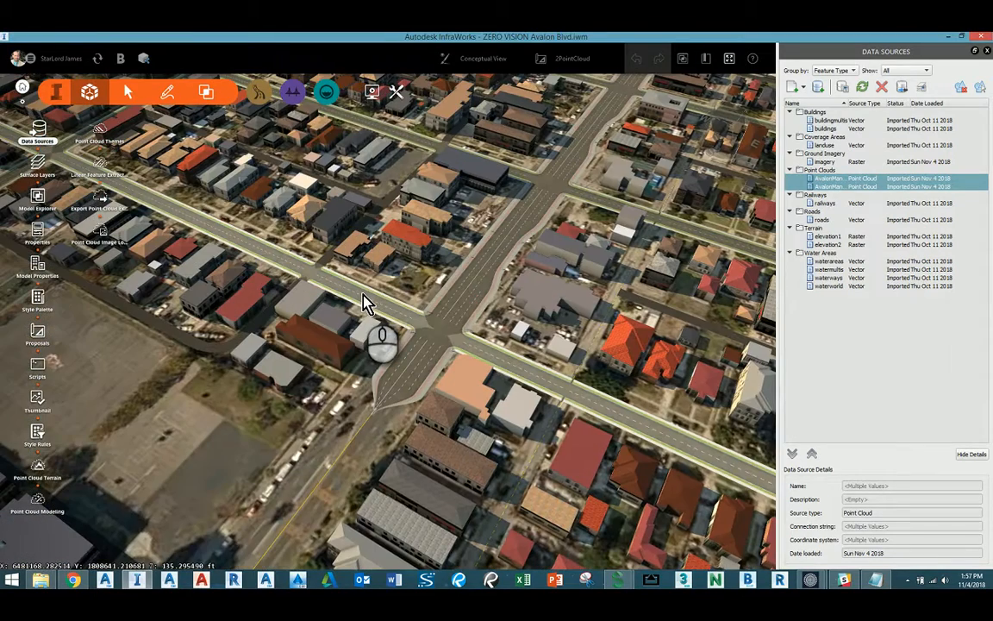
pyautogui.moveTo(366, 304)
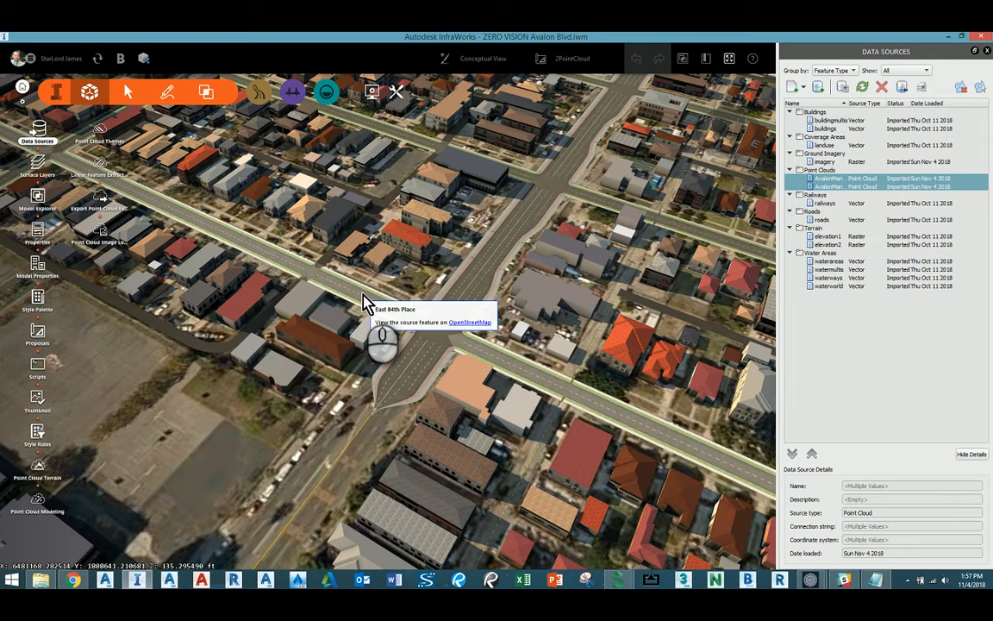
pyautogui.click(466, 323)
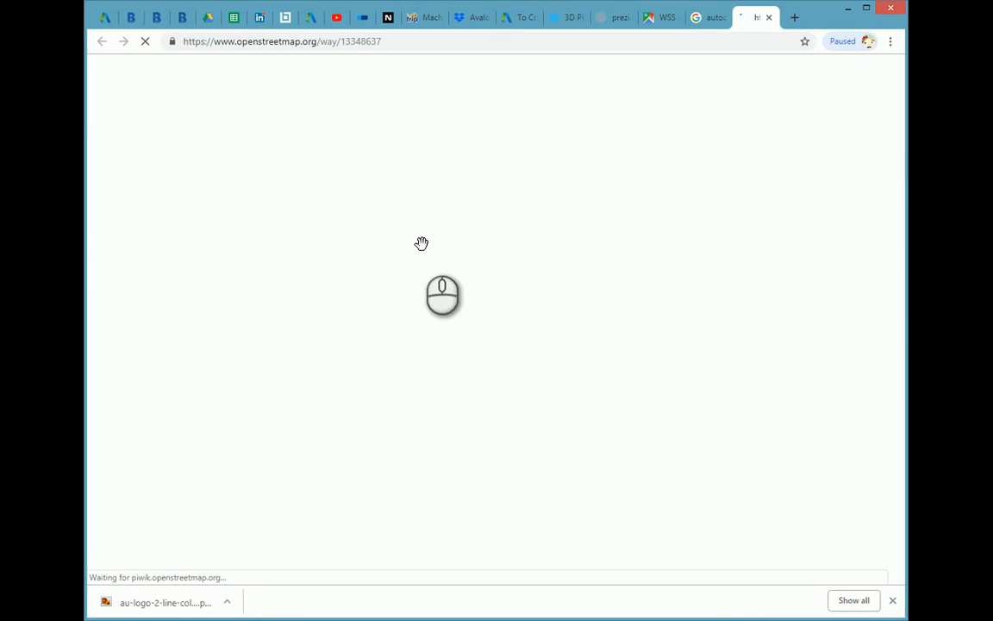
pyautogui.scroll(1, 599, 352)
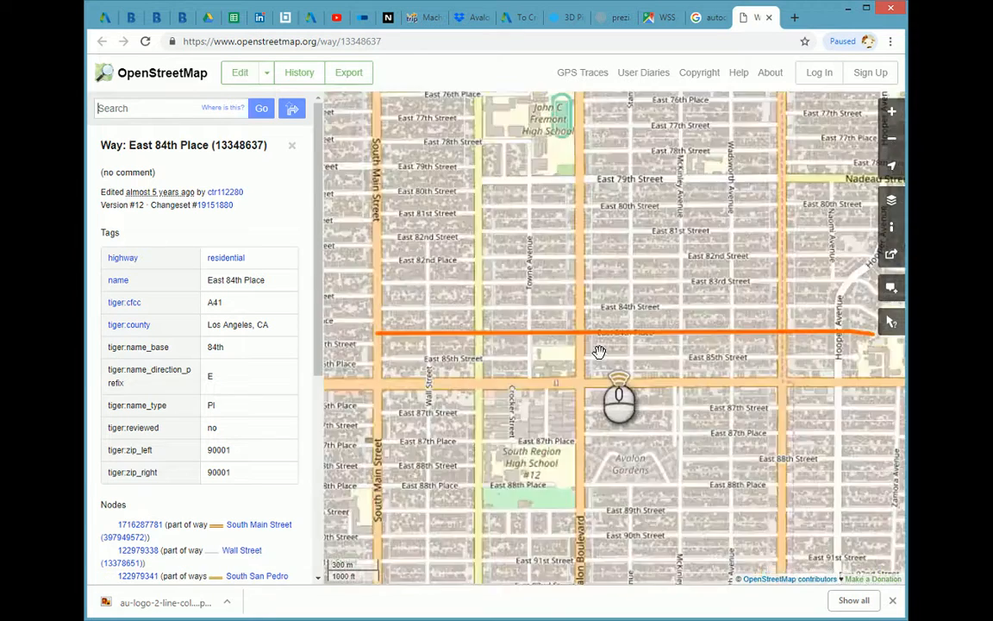
pyautogui.scroll(3, 600, 352)
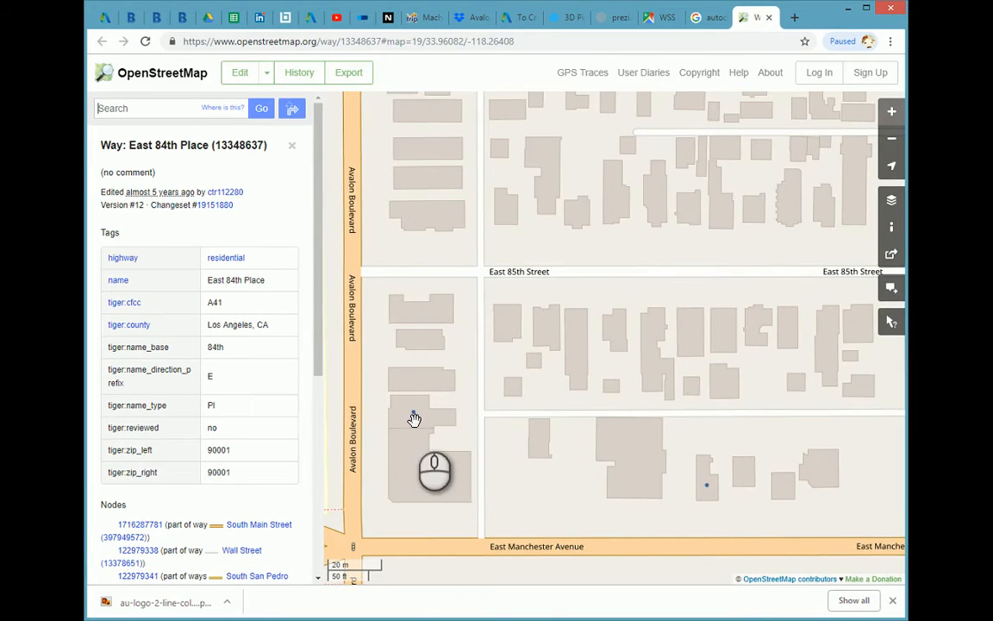
pyautogui.scroll(-1, 414, 420)
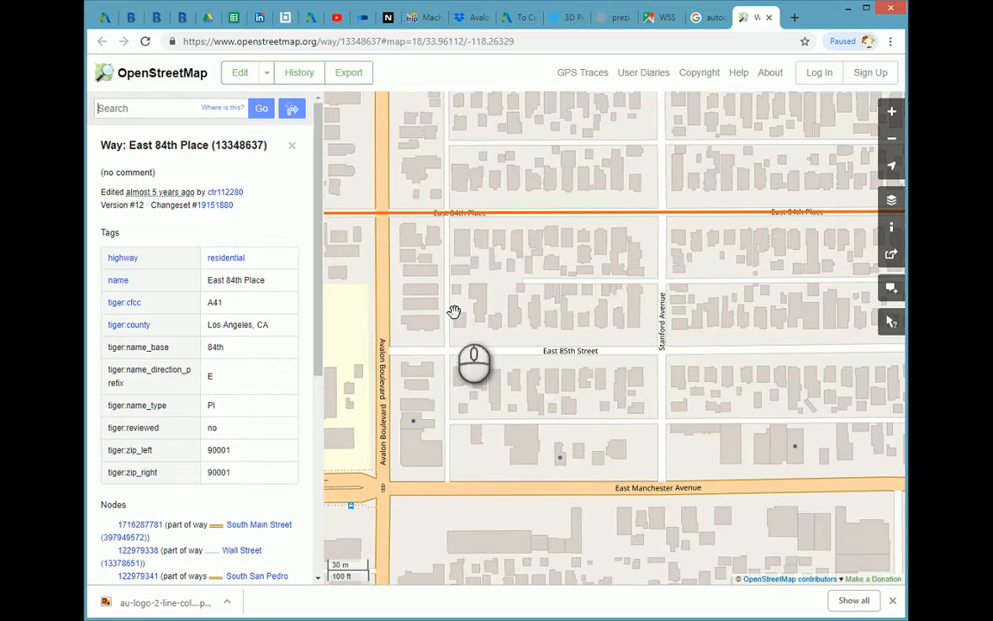
pyautogui.click(846, 10)
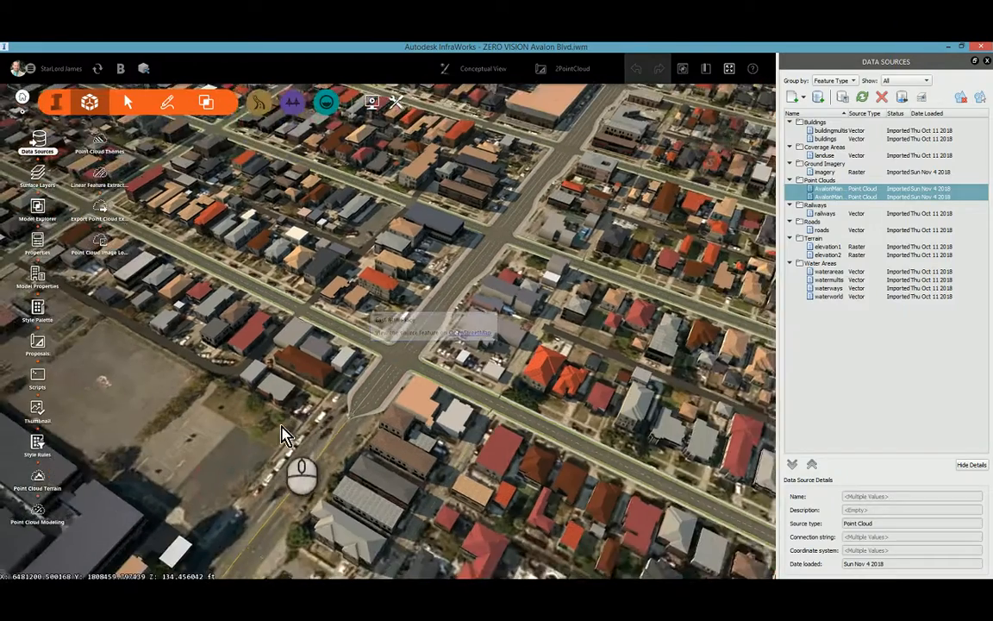
# Display the Street catalog of road styles in the Style Palette, with the Avalon Boulevard and East 84th Place intersection in view
pyautogui.moveTo(285, 436); pyautogui.dragTo(436, 280)
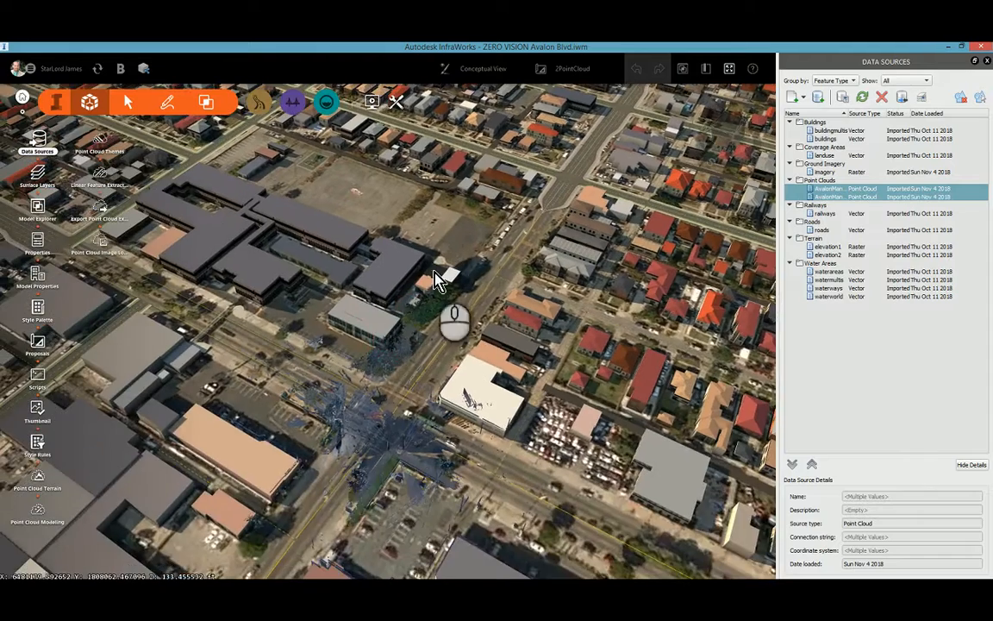
pyautogui.moveTo(467, 241); pyautogui.dragTo(382, 355)
pyautogui.scroll(6, 436, 335)
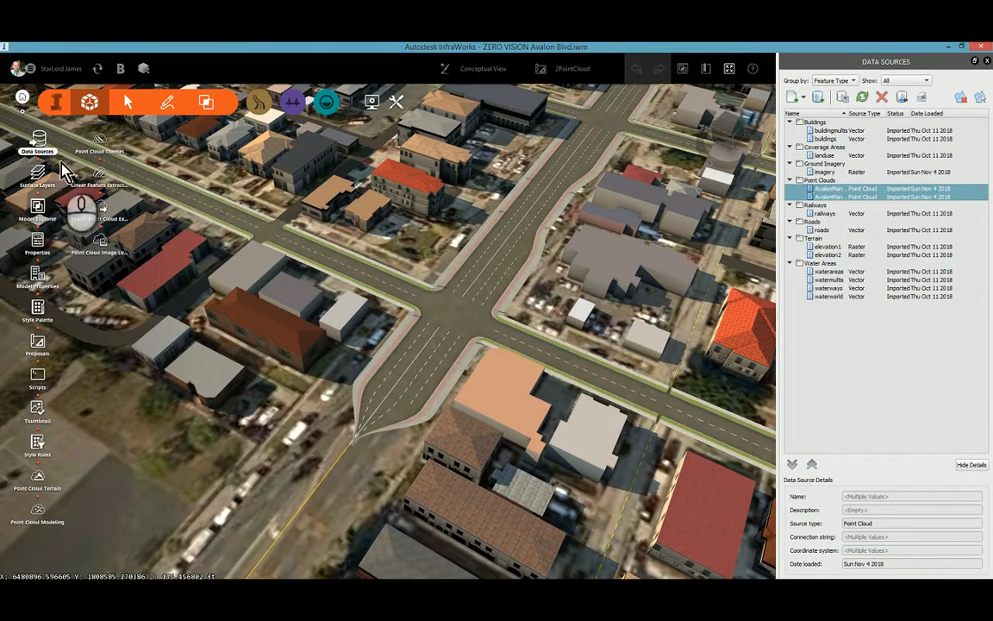
pyautogui.click(209, 105)
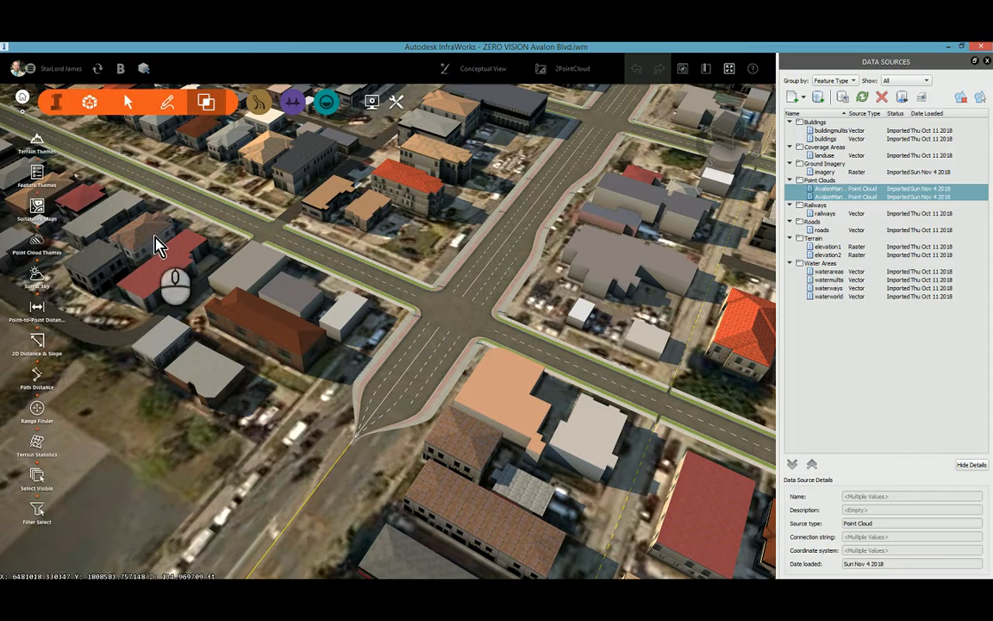
pyautogui.click(168, 103)
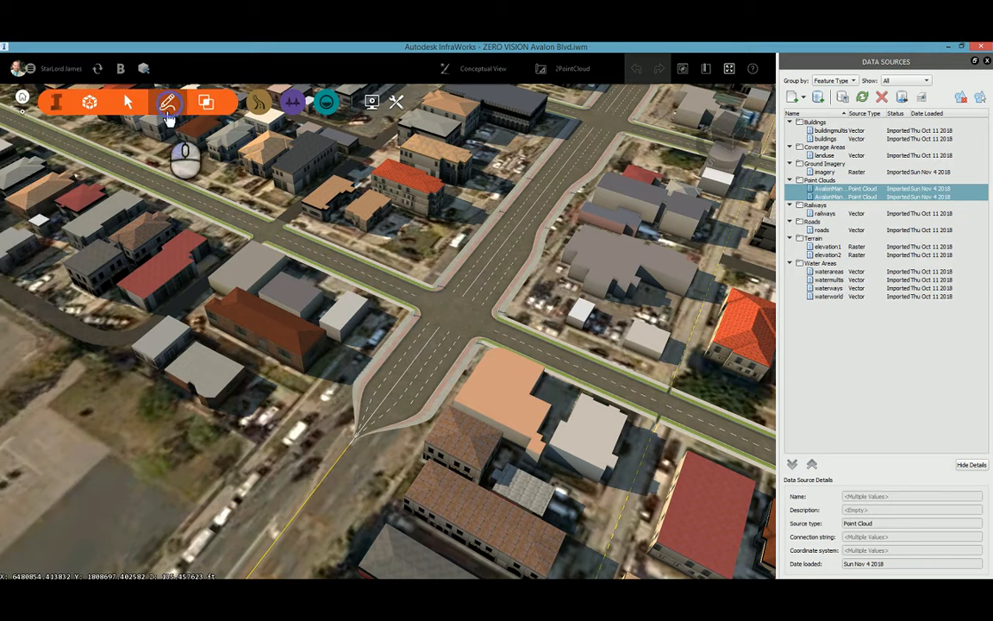
pyautogui.click(100, 211)
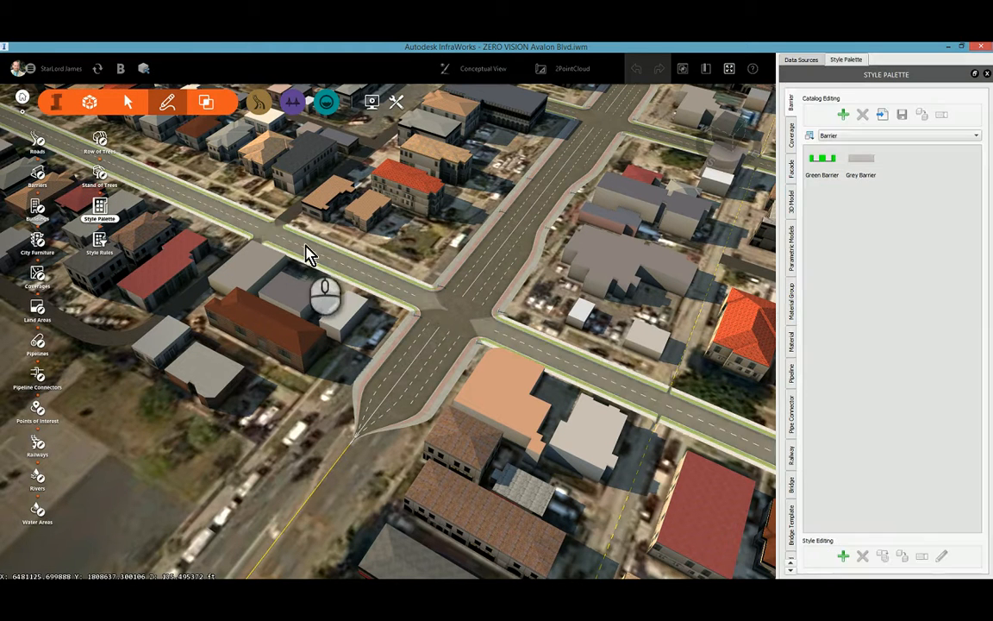
pyautogui.click(790, 569)
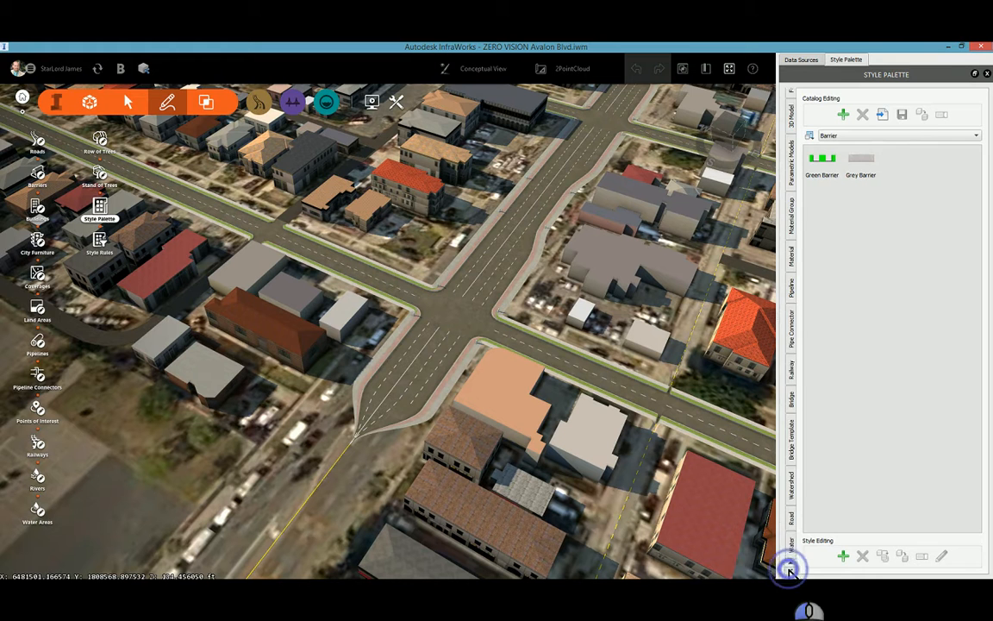
pyautogui.click(792, 386)
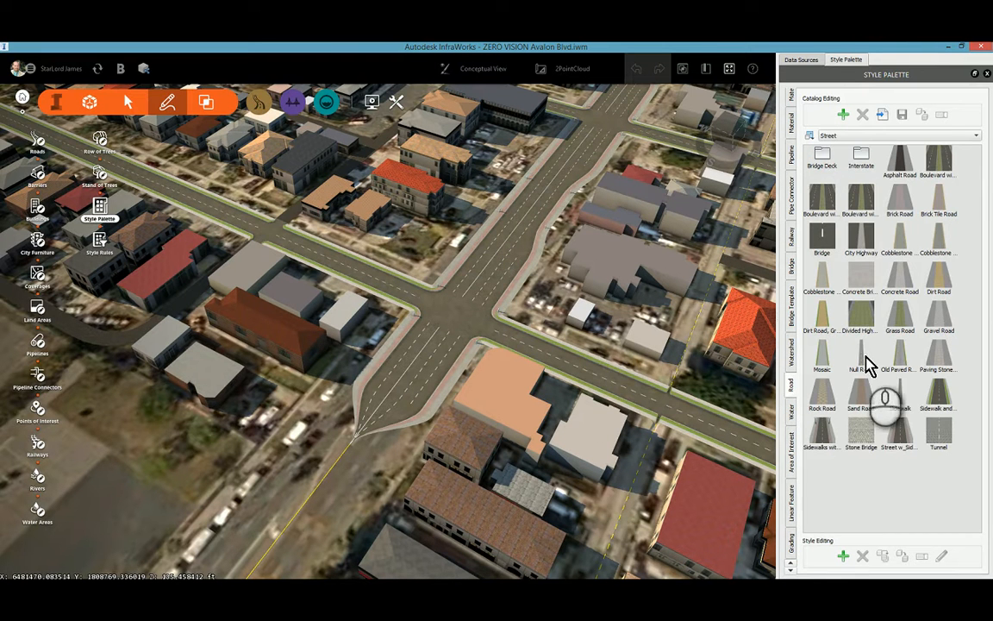
# Apply the Null Road style to the remaining Avalon Boulevard segments around the intersection and to East 84th Place
pyautogui.moveTo(865, 368); pyautogui.dragTo(487, 270)
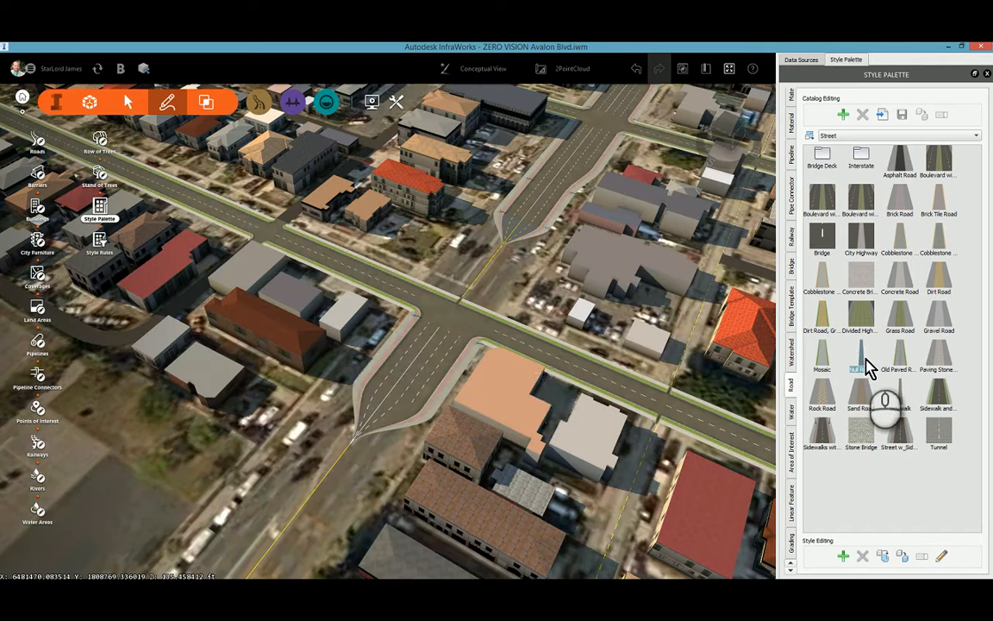
pyautogui.moveTo(865, 369); pyautogui.dragTo(366, 412)
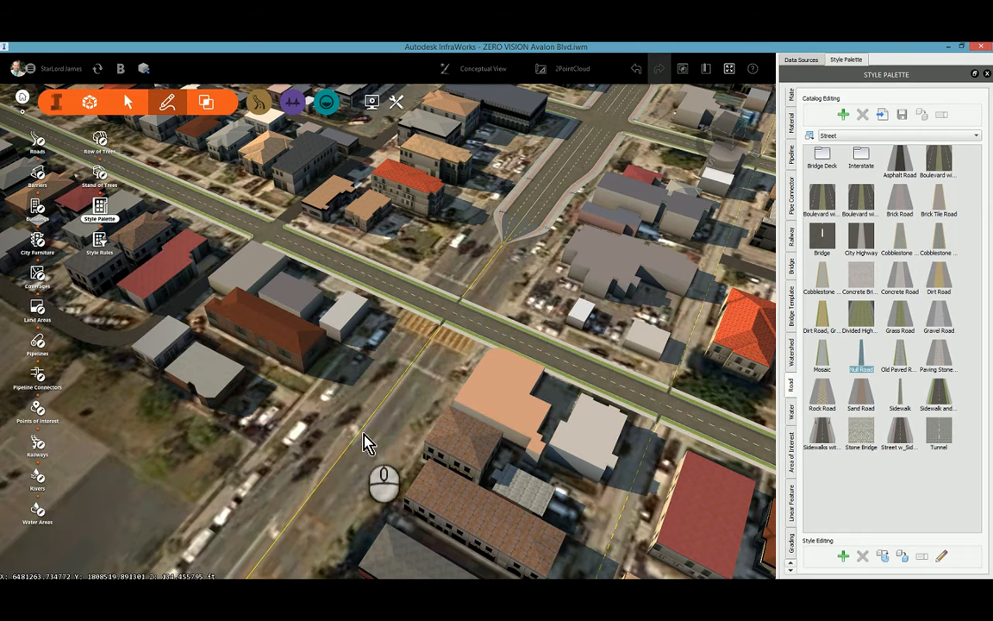
pyautogui.moveTo(861, 369); pyautogui.dragTo(463, 333)
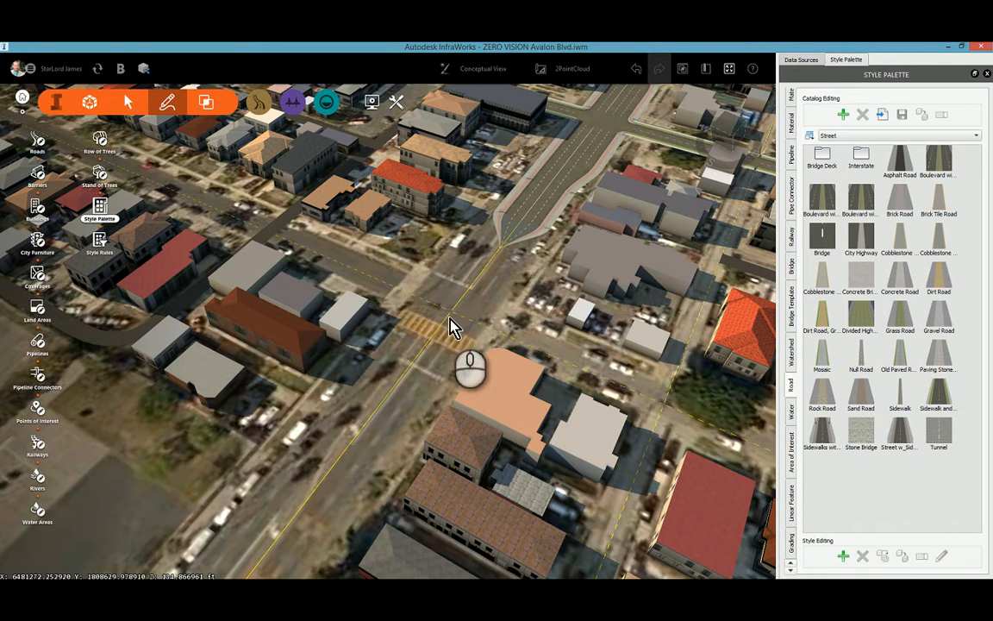
# Switch the model from Conceptual View to Engineering View, looking along Avalon Boulevard
pyautogui.scroll(-3, 354, 418)
pyautogui.moveTo(339, 423); pyautogui.dragTo(436, 308)
pyautogui.scroll(2, 423, 334)
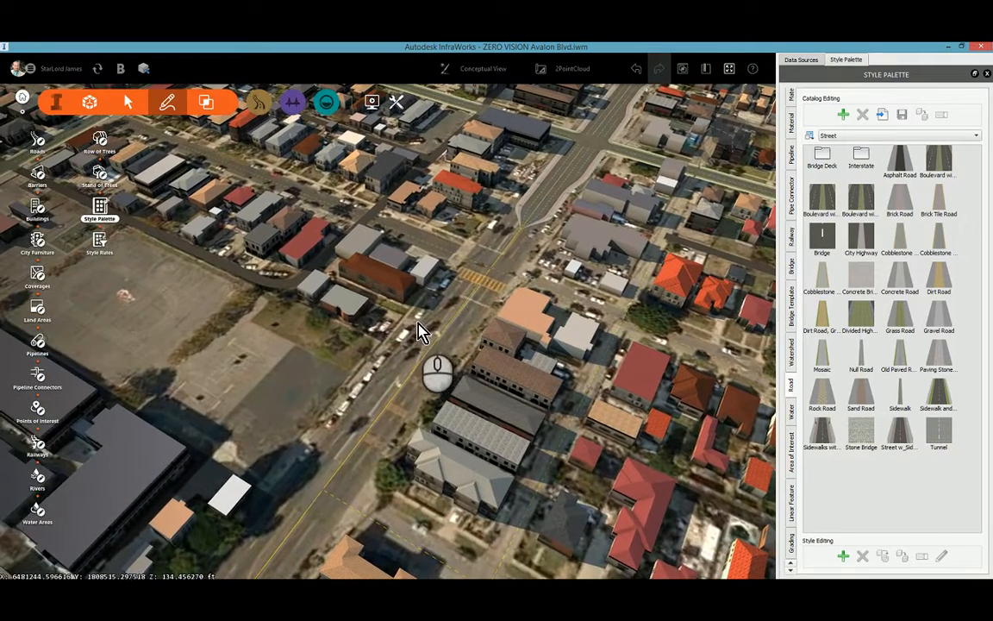
pyautogui.moveTo(449, 327); pyautogui.dragTo(463, 269)
pyautogui.click(491, 69)
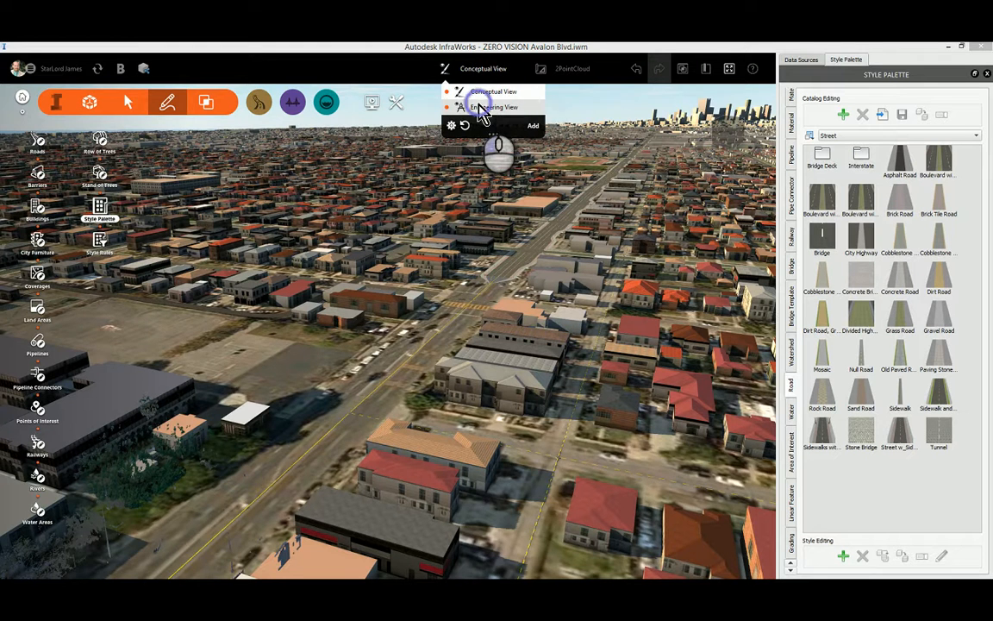
pyautogui.click(483, 107)
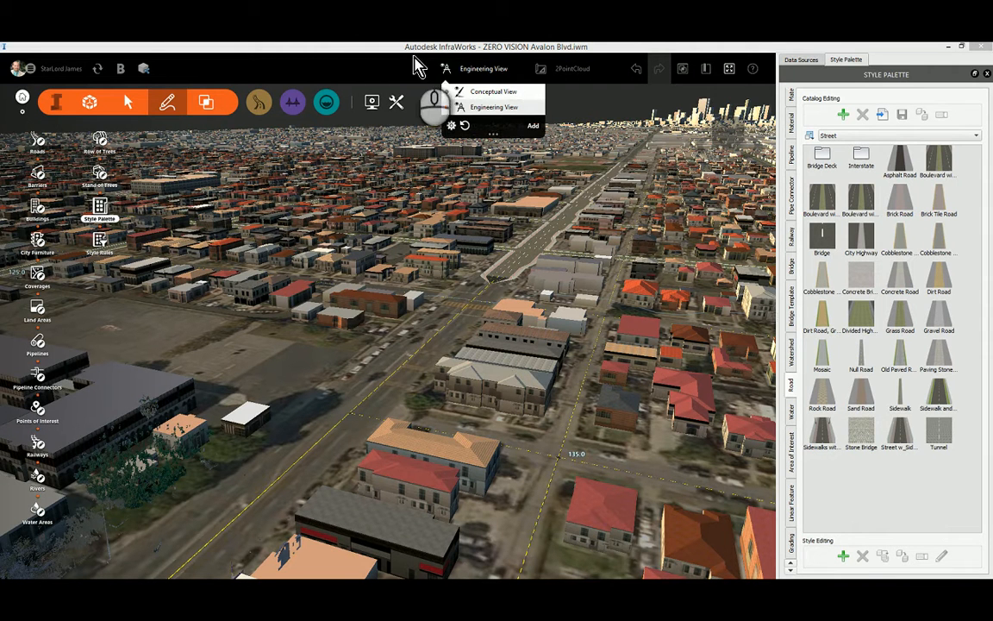
pyautogui.click(402, 82)
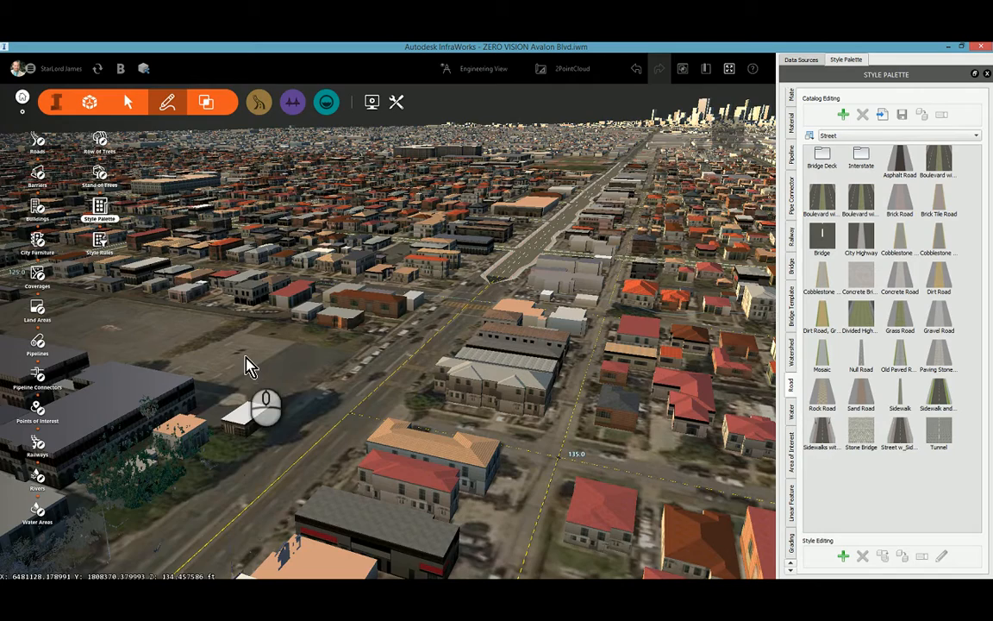
pyautogui.moveTo(399, 366); pyautogui.dragTo(394, 412)
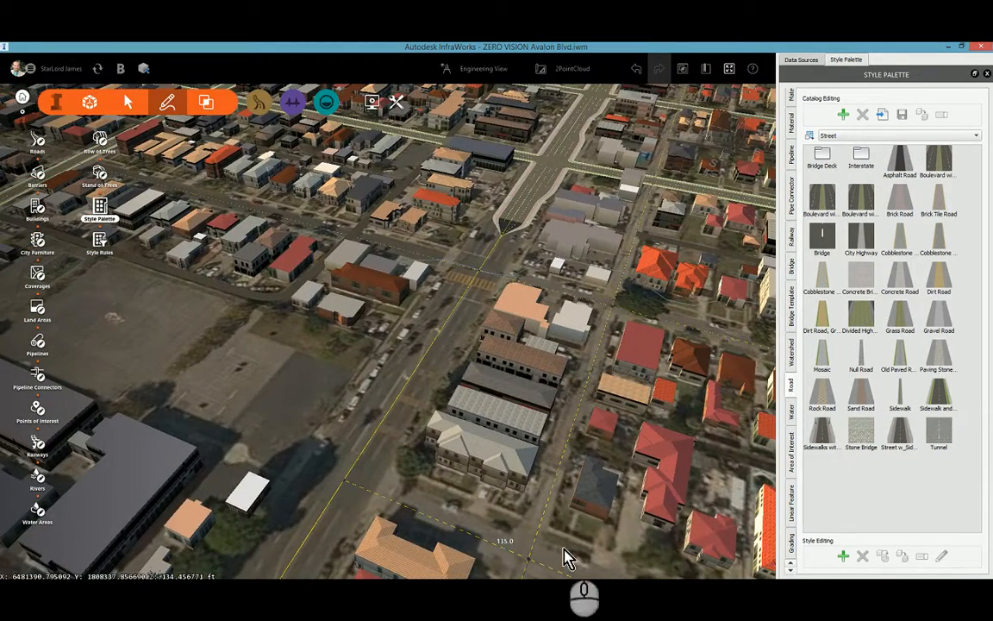